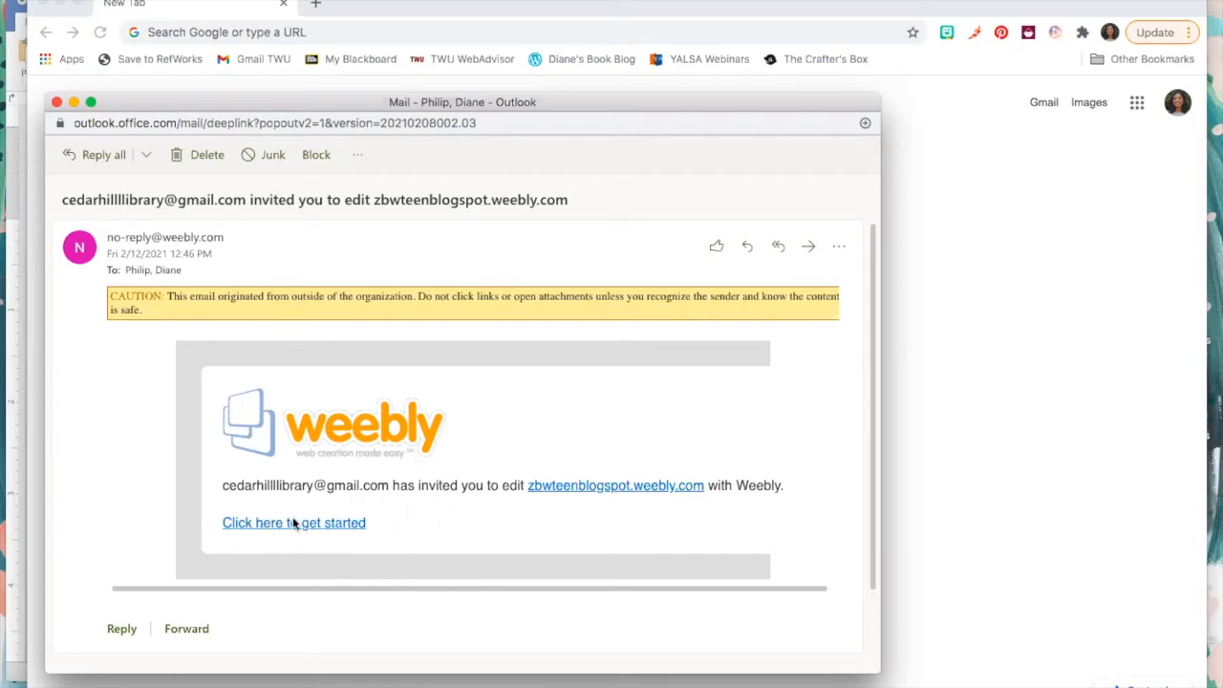
Follow the get-started link in the Weebly invitation, view the account sign-up form, and return to the login page.
click(262, 522)
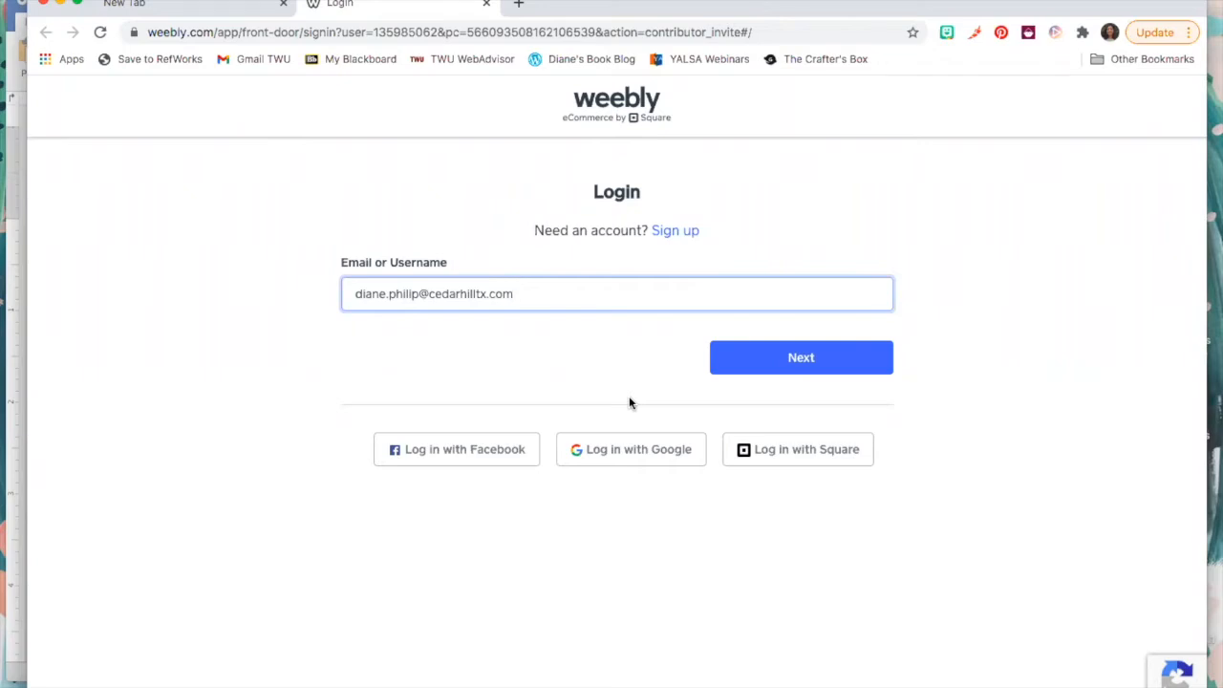
click(688, 233)
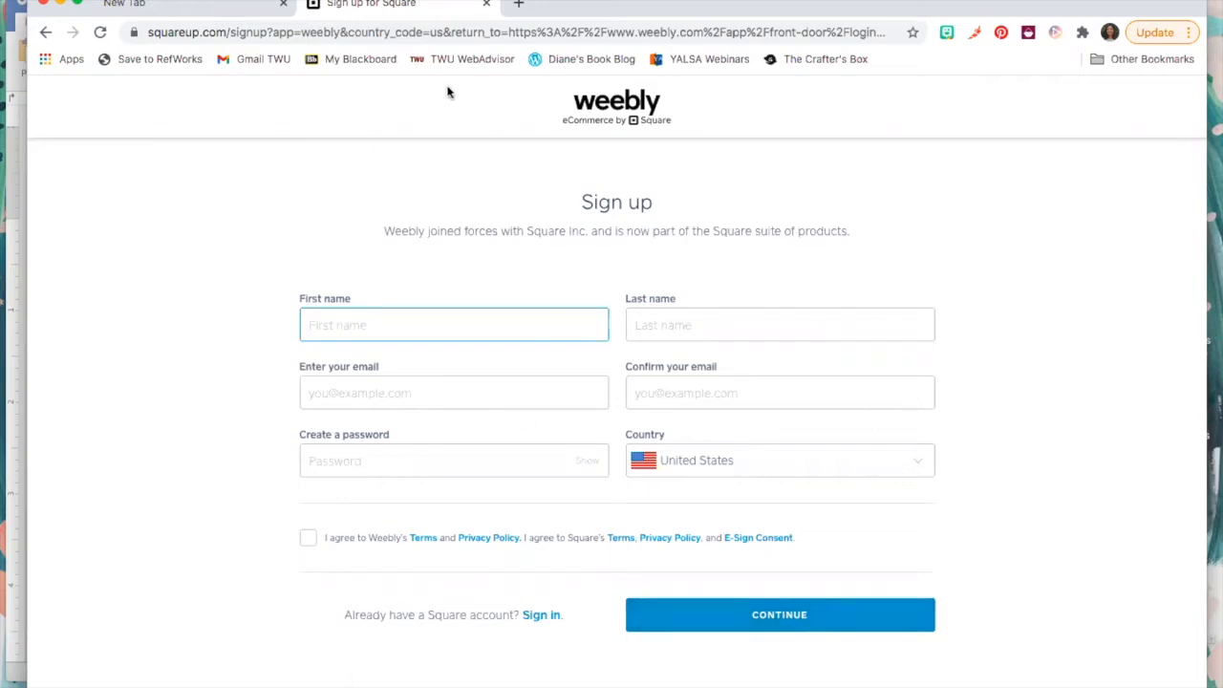
click(45, 31)
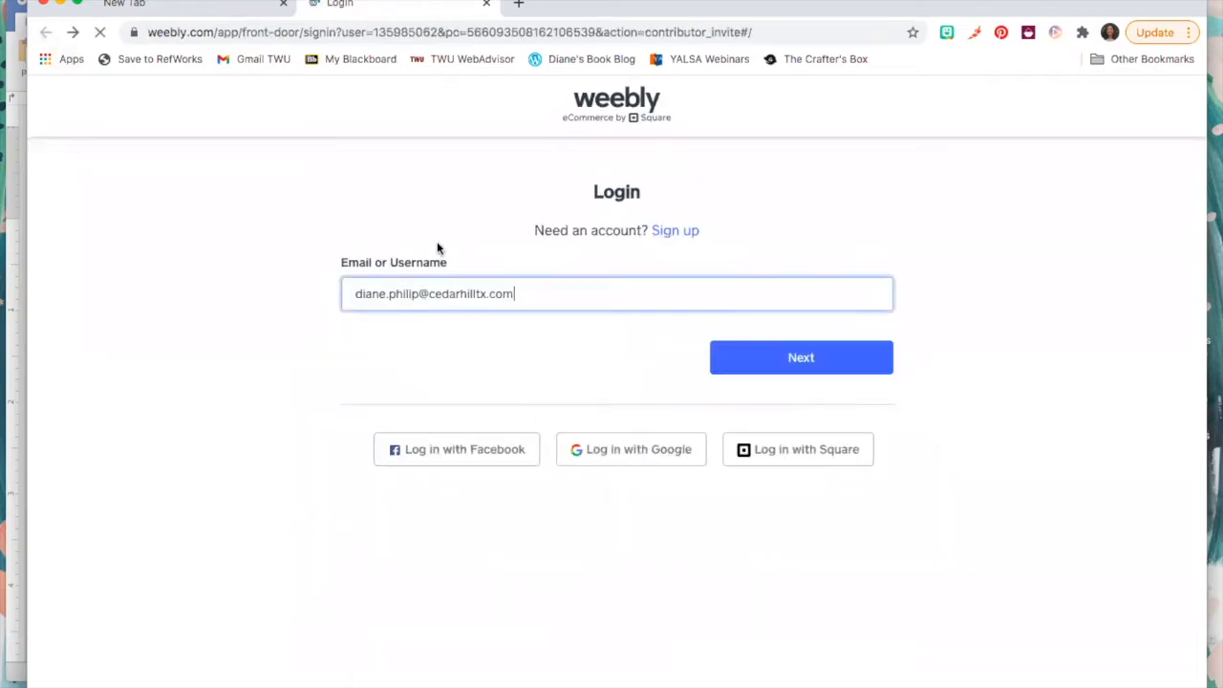
Log in to Weebly with the prefilled email and the account password, and decline to have the browser save the password.
click(827, 358)
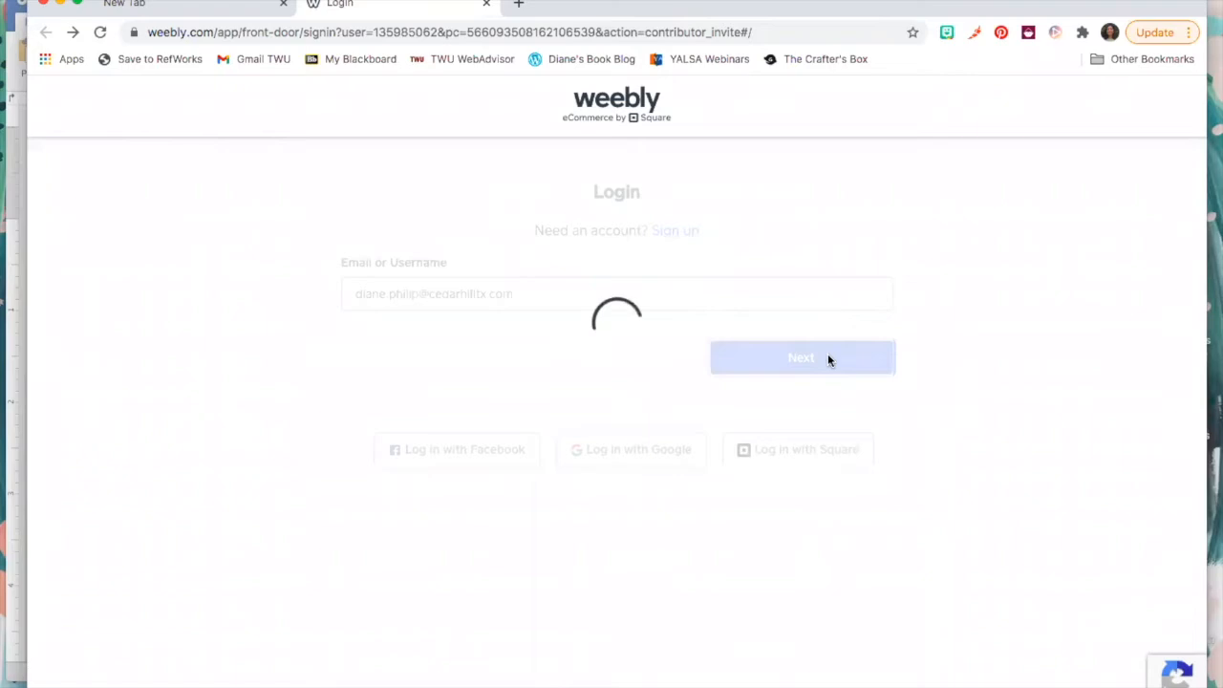
click(601, 410)
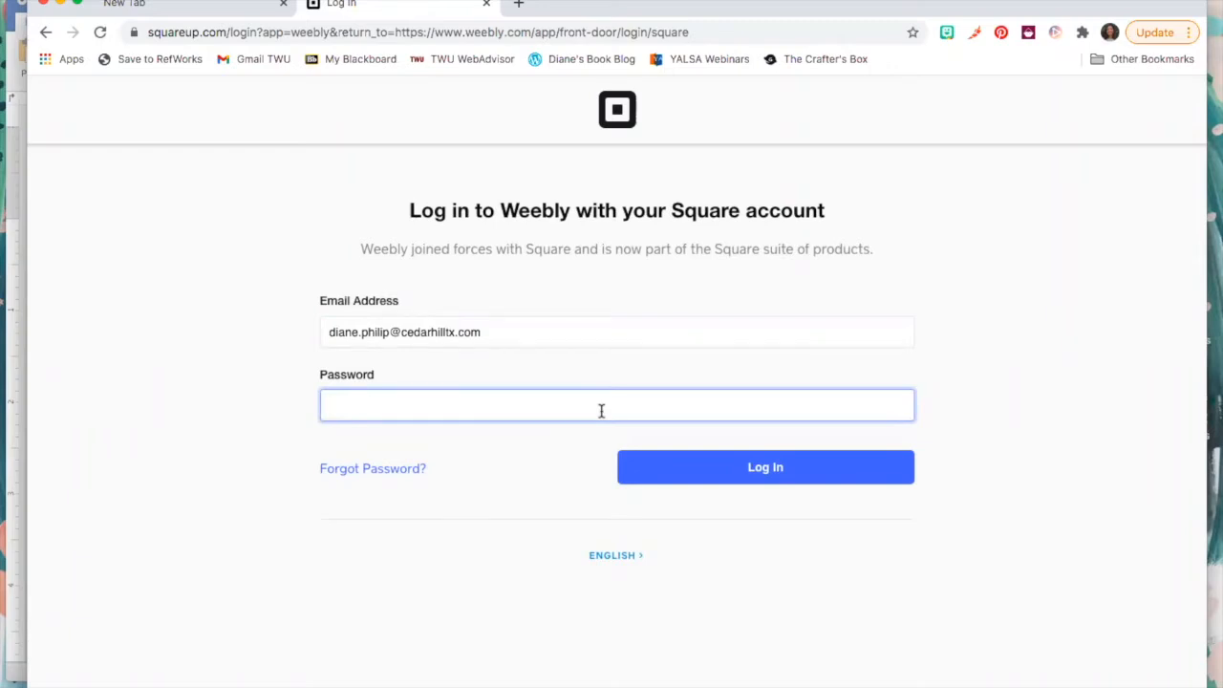
text(•••••••••)
key(Return)
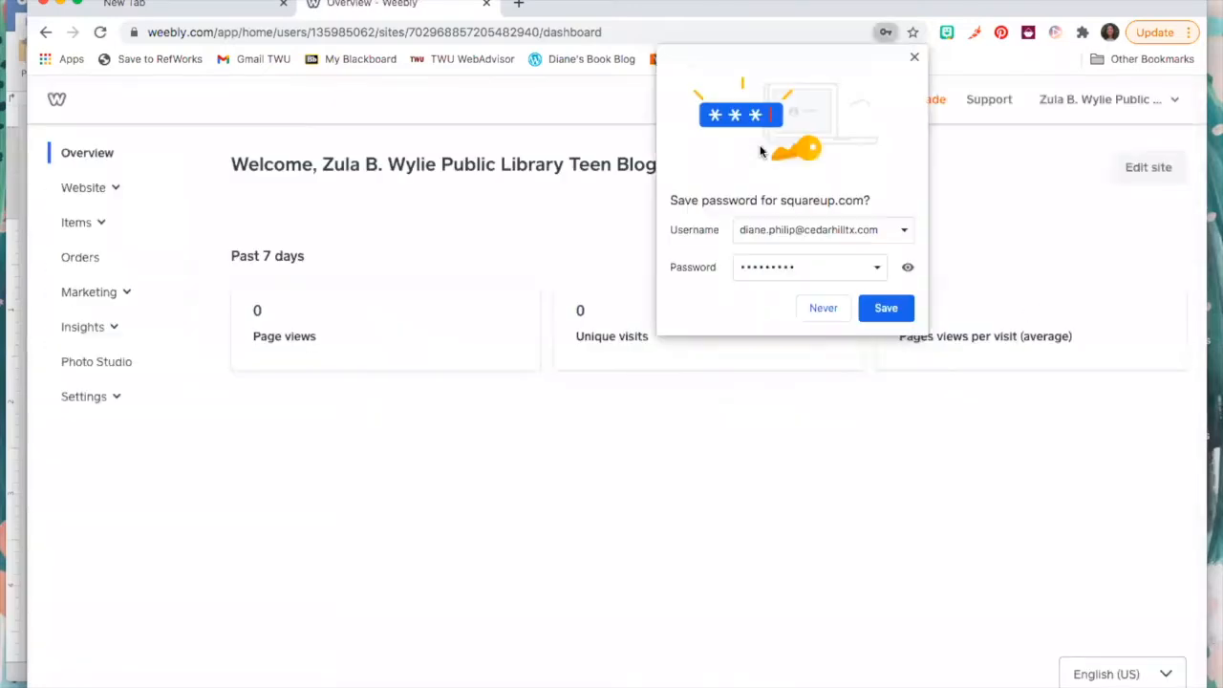
click(833, 316)
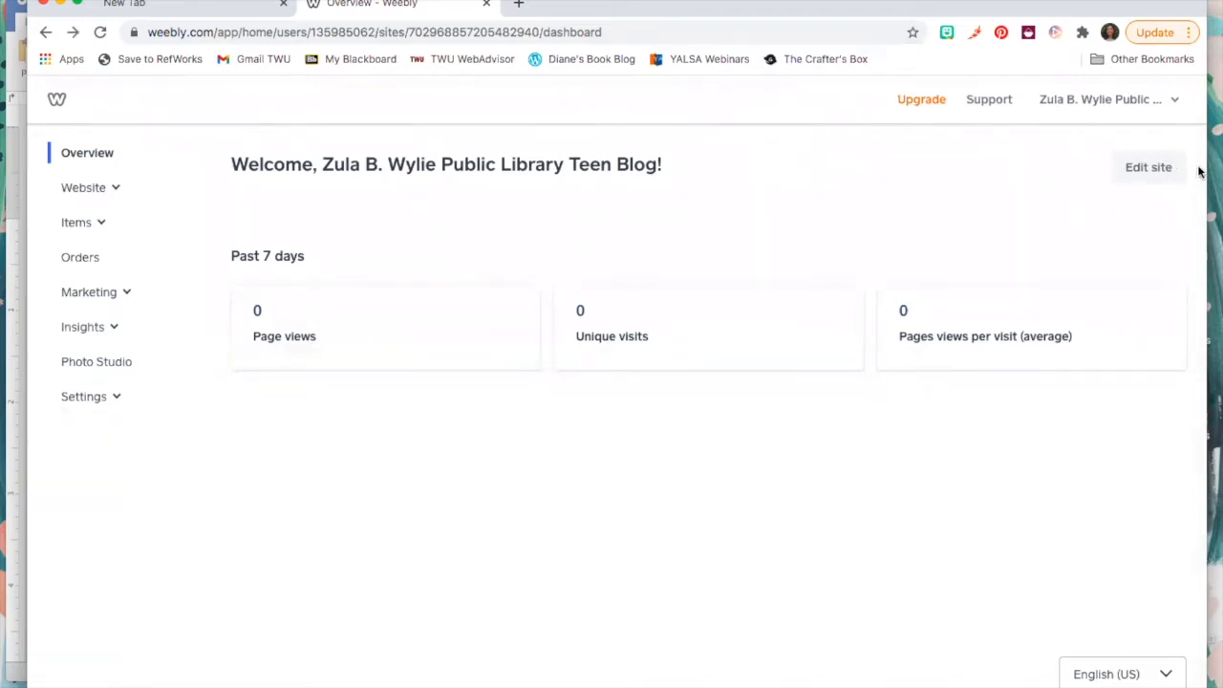
Open the teen blog site for editing and look over its home page.
click(1167, 174)
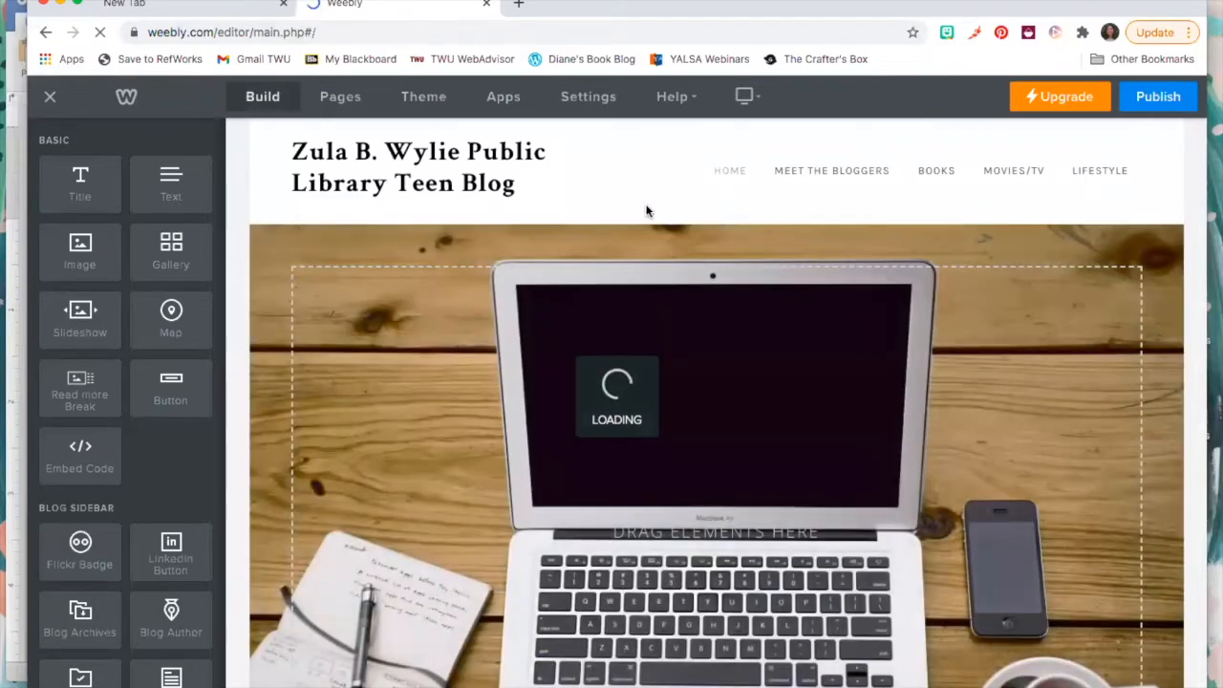
scroll(645, 210, down, 5)
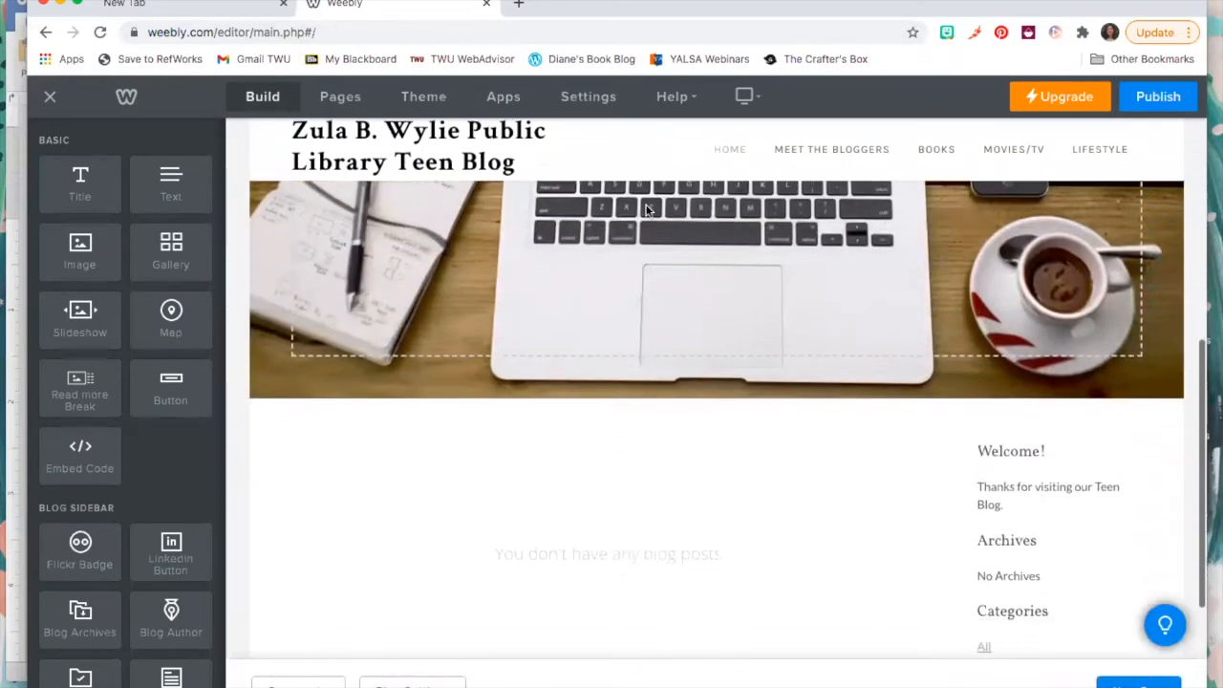
scroll(646, 210, up, 5)
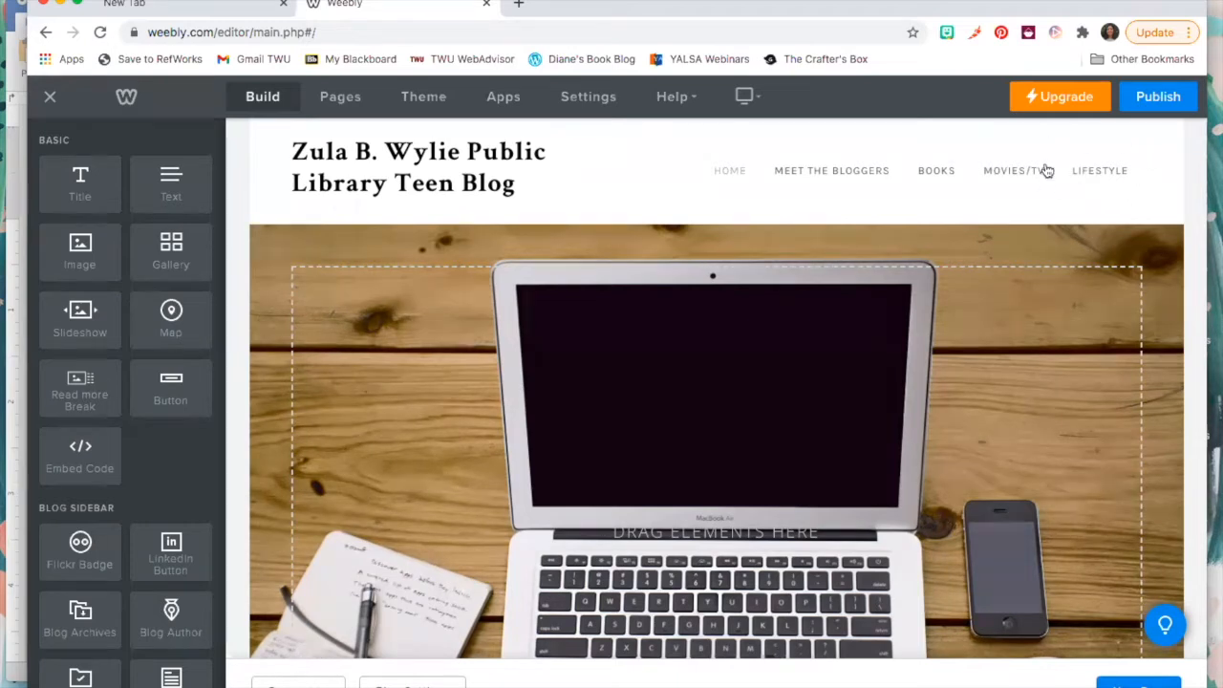
Go to the site's Books page and start a new blog post there.
click(946, 178)
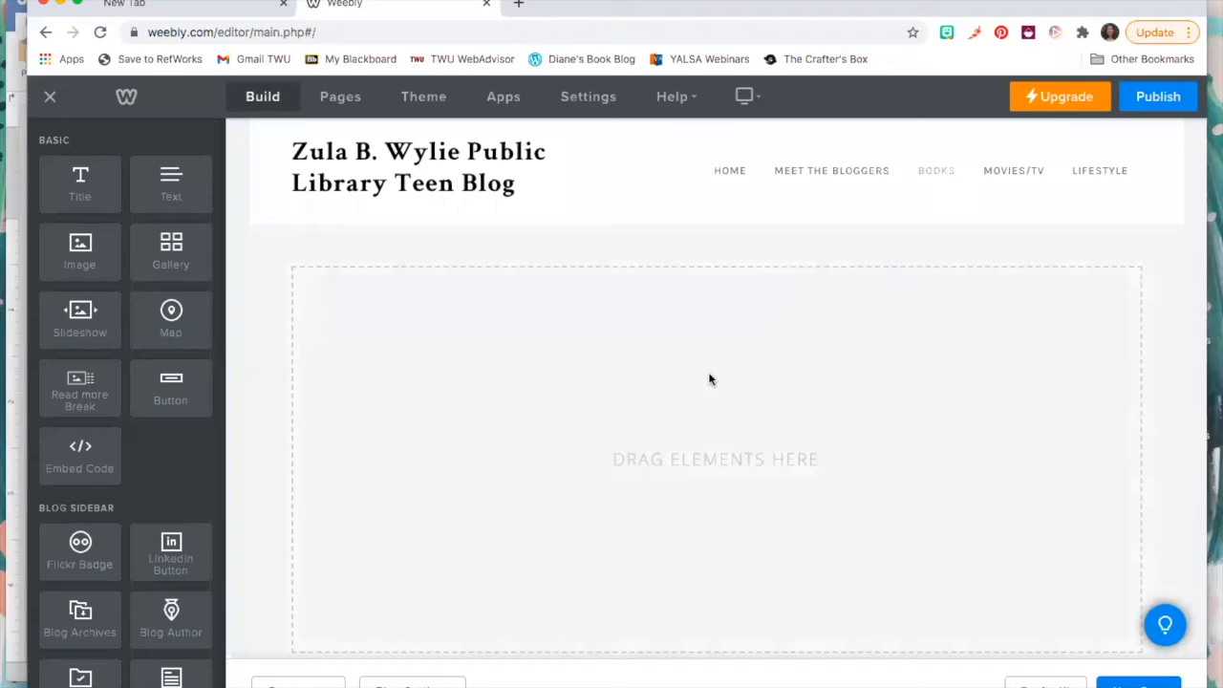
scroll(708, 372, down, 3)
scroll(708, 372, up, 3)
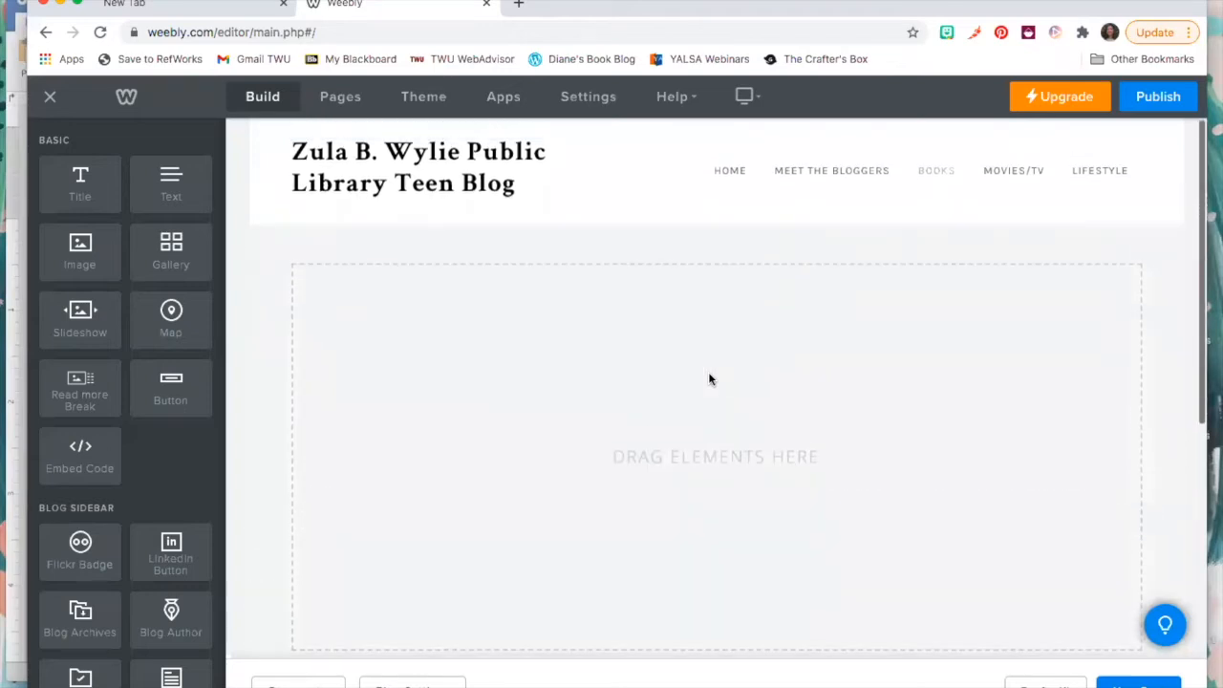
scroll(708, 372, down, 7)
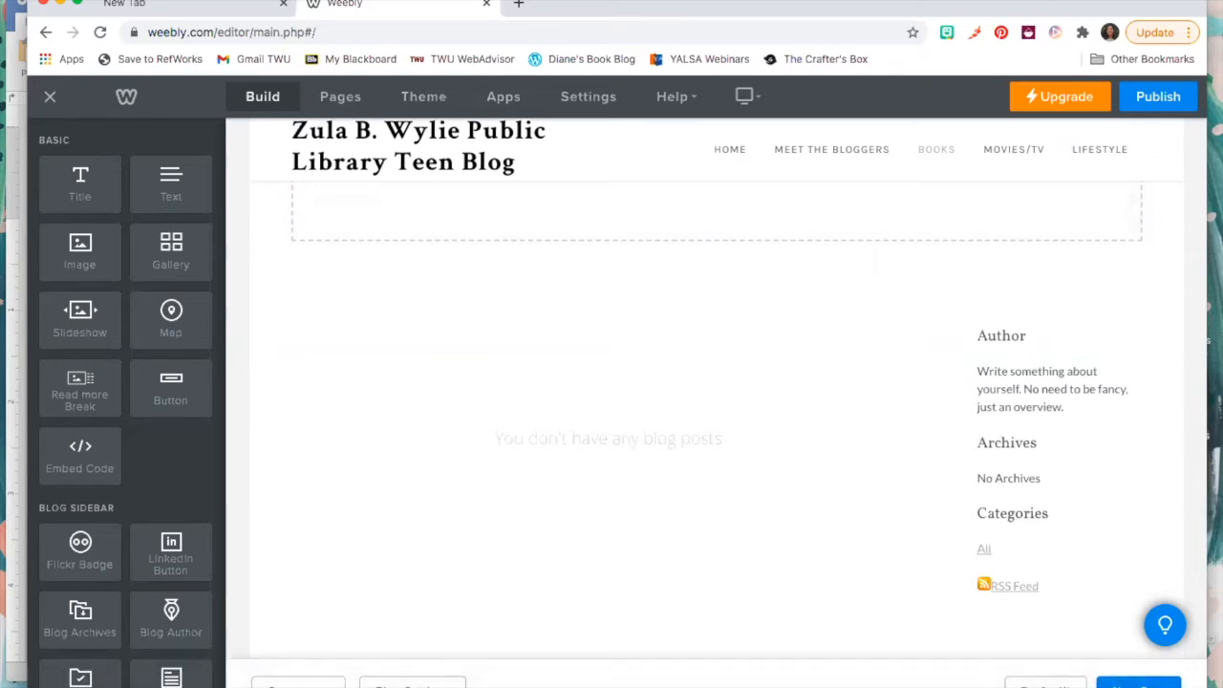
click(1137, 683)
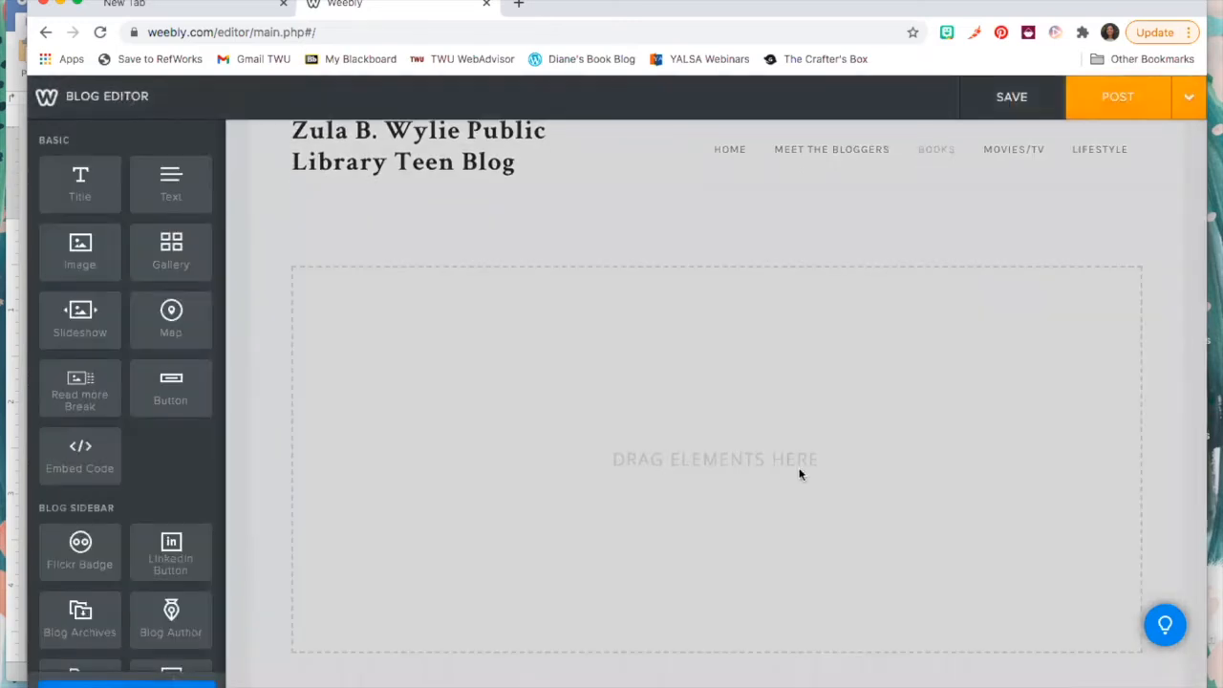
scroll(800, 474, down, 3)
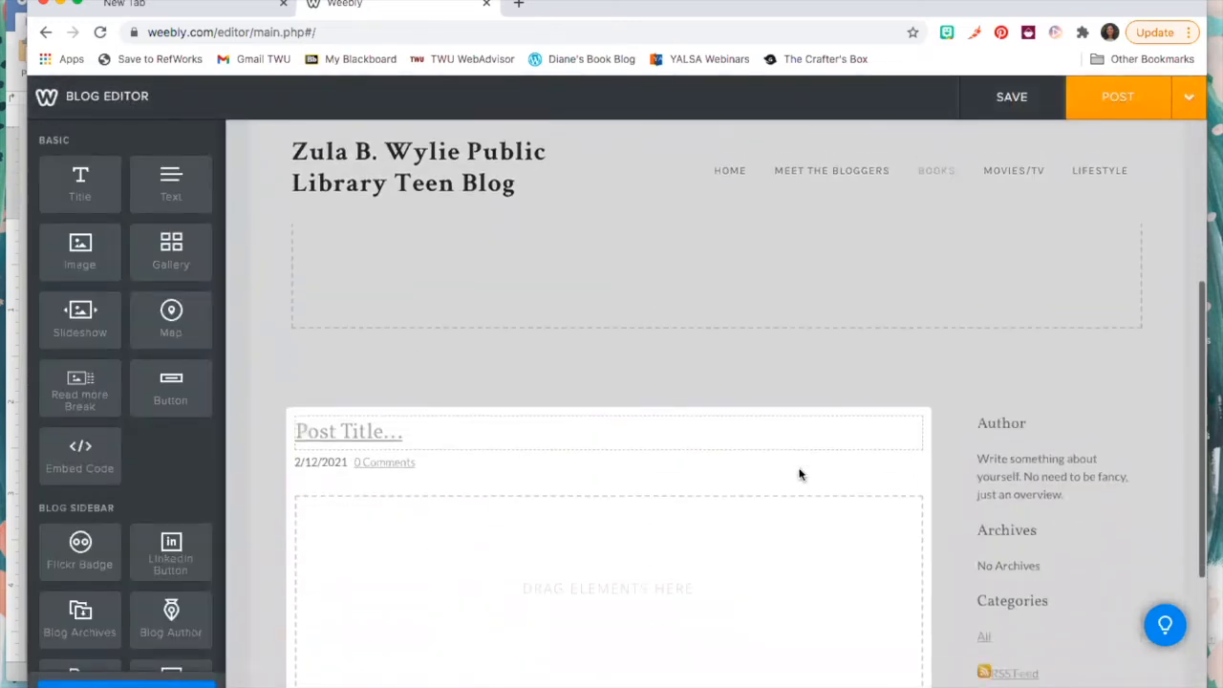
scroll(800, 473, up, 2)
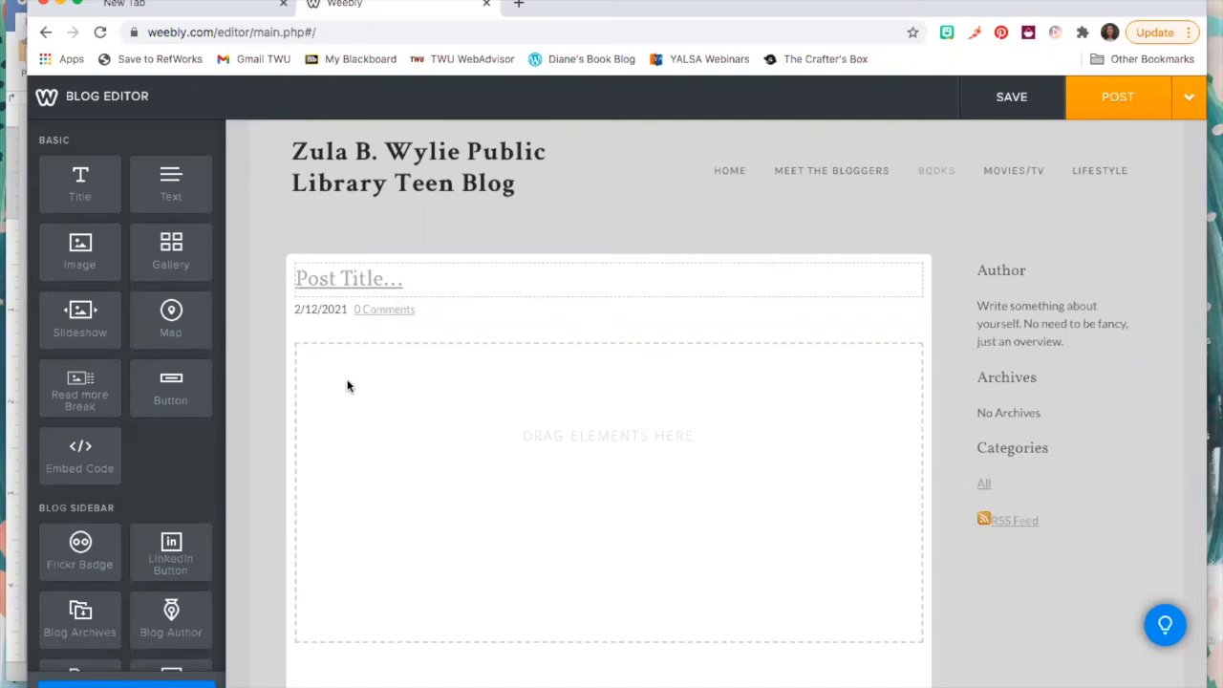
Title the new post "The Flatshare by Beth O'Leary".
click(390, 276)
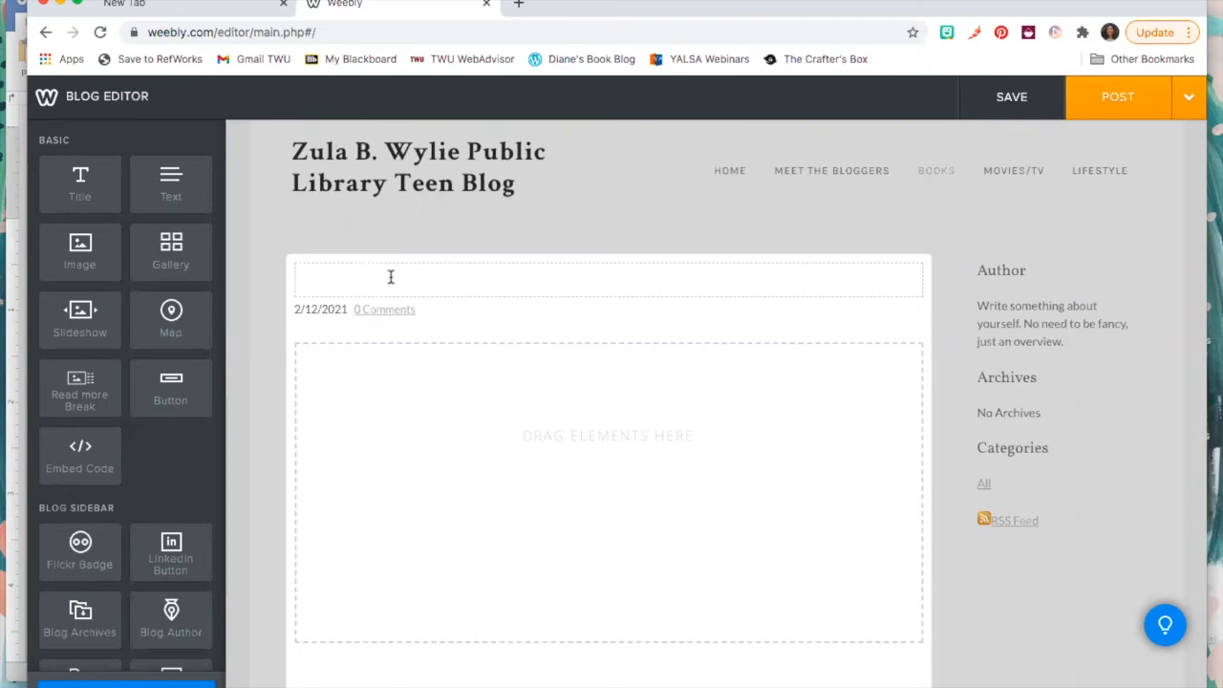
text(The Flatshare by)
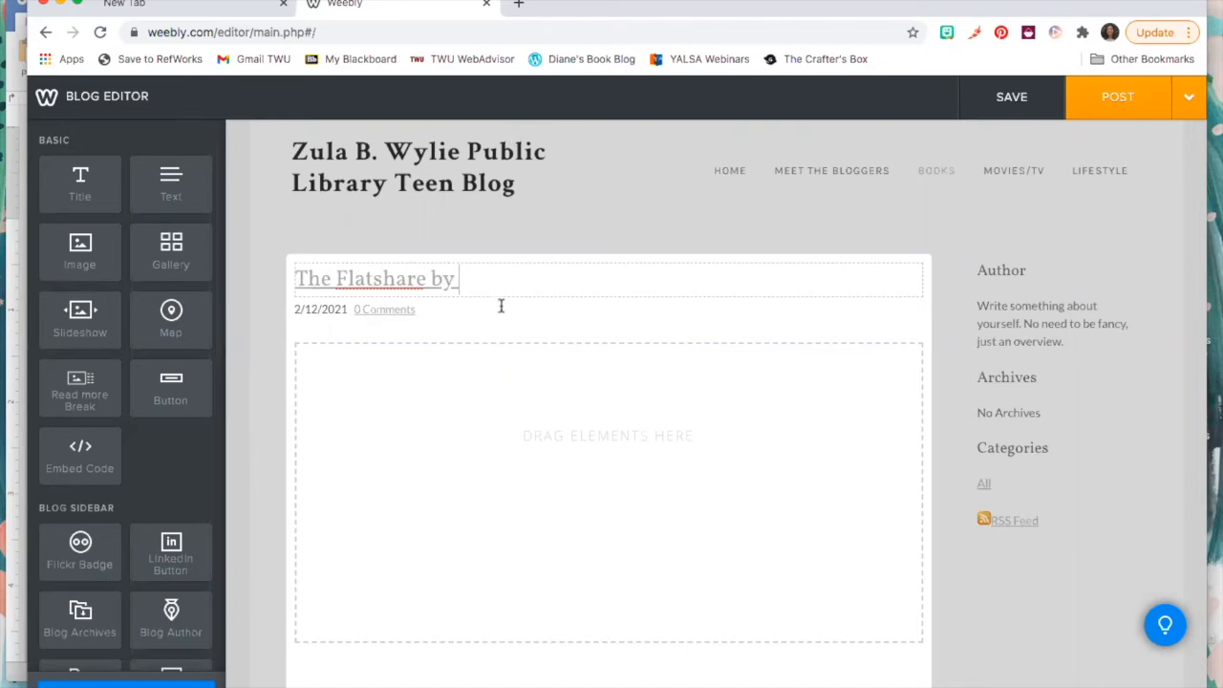
text(Beth )
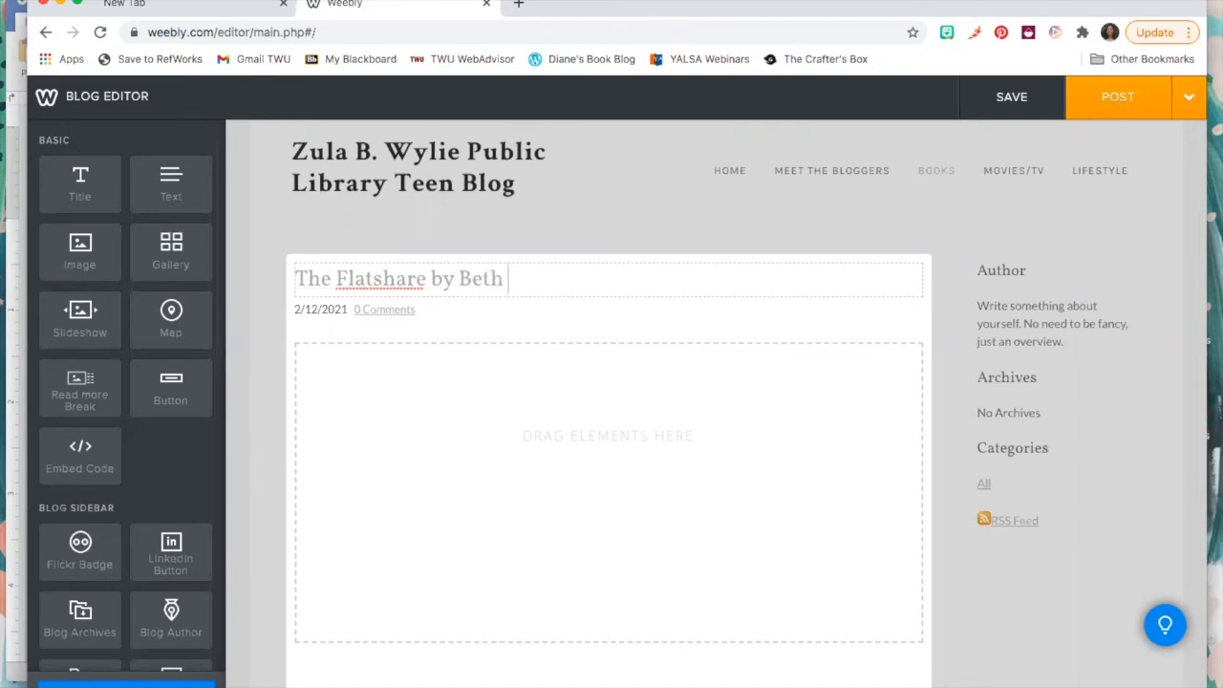
text(O'Leary)
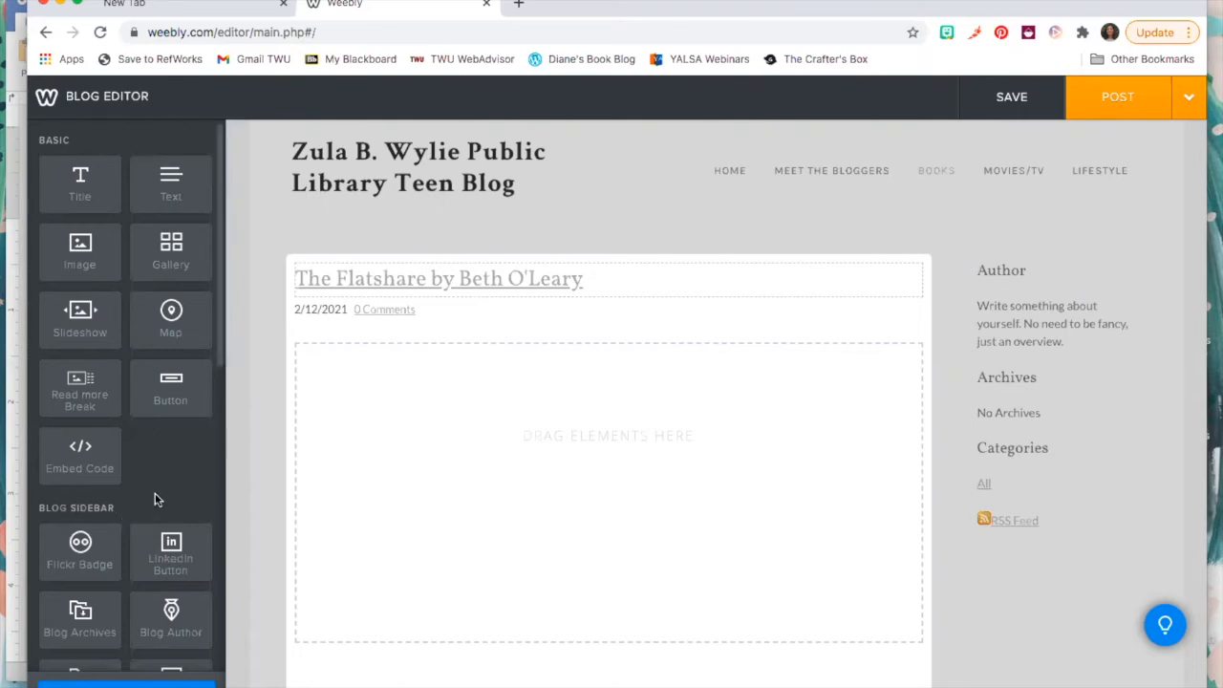
Add an image element to the post body and upload The Flatshare.jpeg from the Blog folder into it.
scroll(166, 448, down, 5)
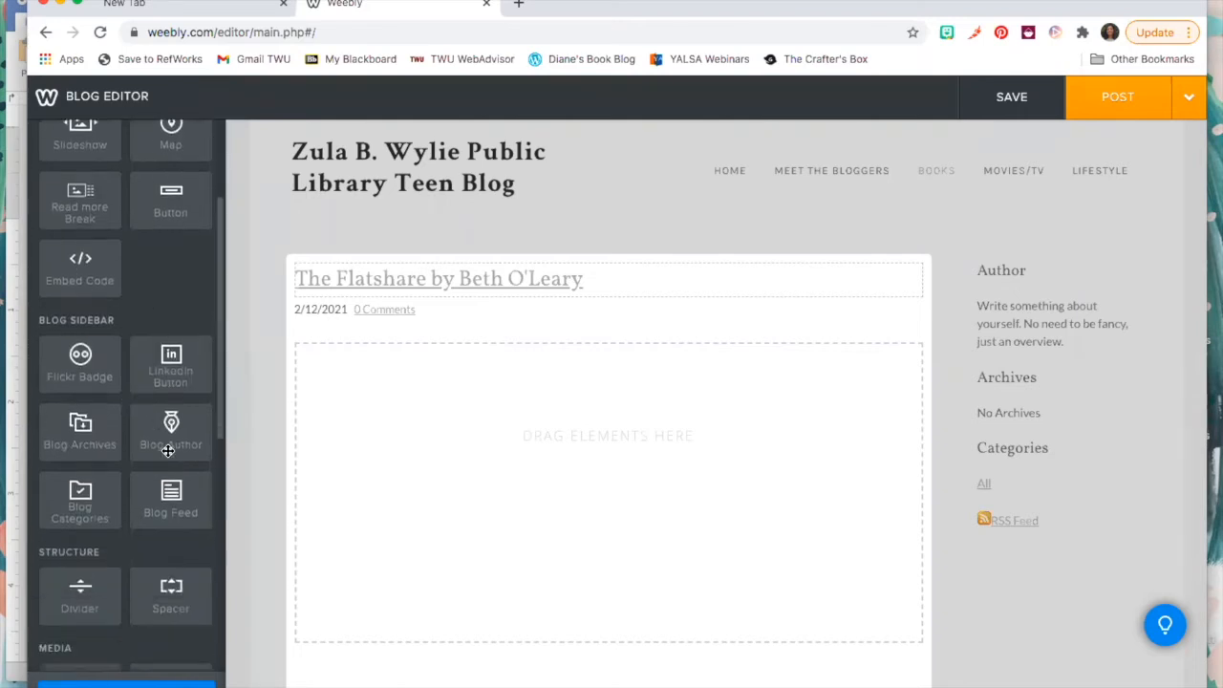
scroll(167, 450, down, 5)
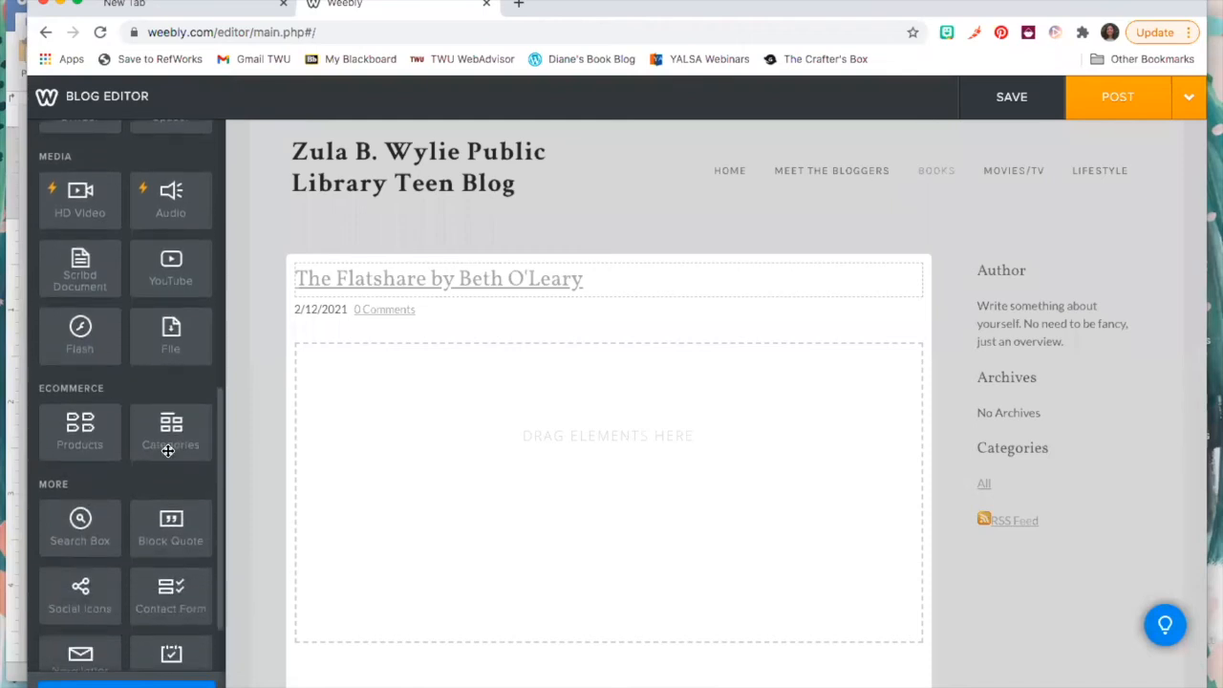
scroll(166, 448, up, 10)
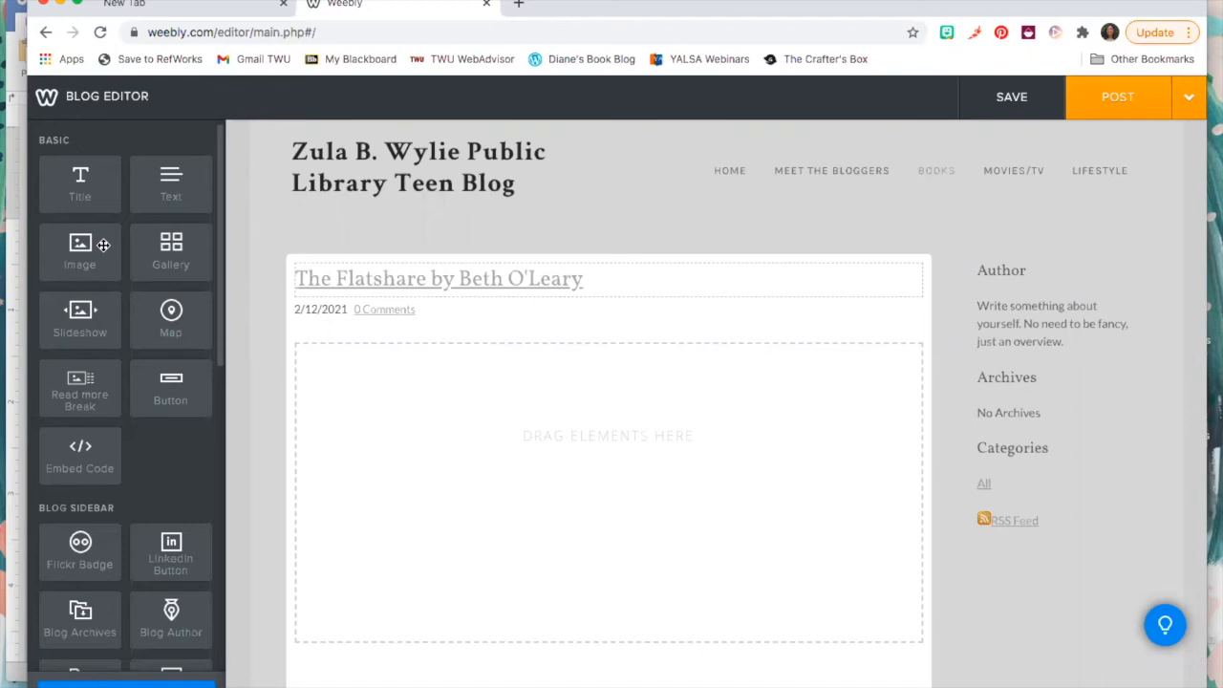
drag(90, 245, 369, 391)
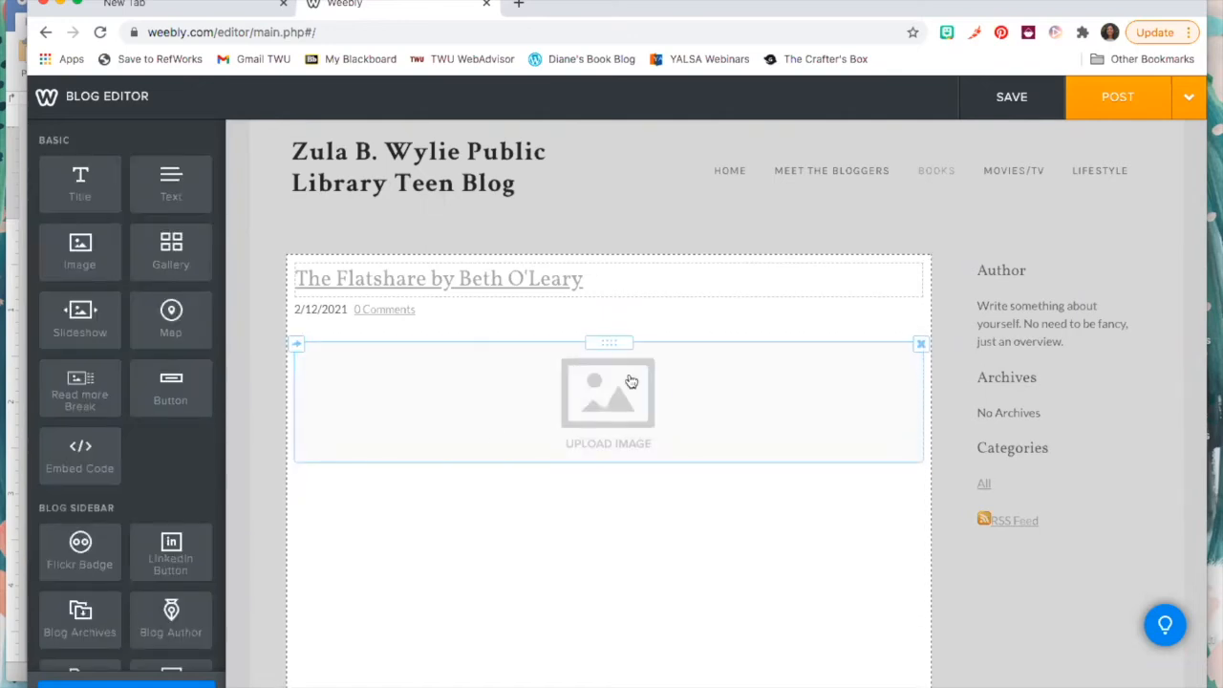
click(588, 405)
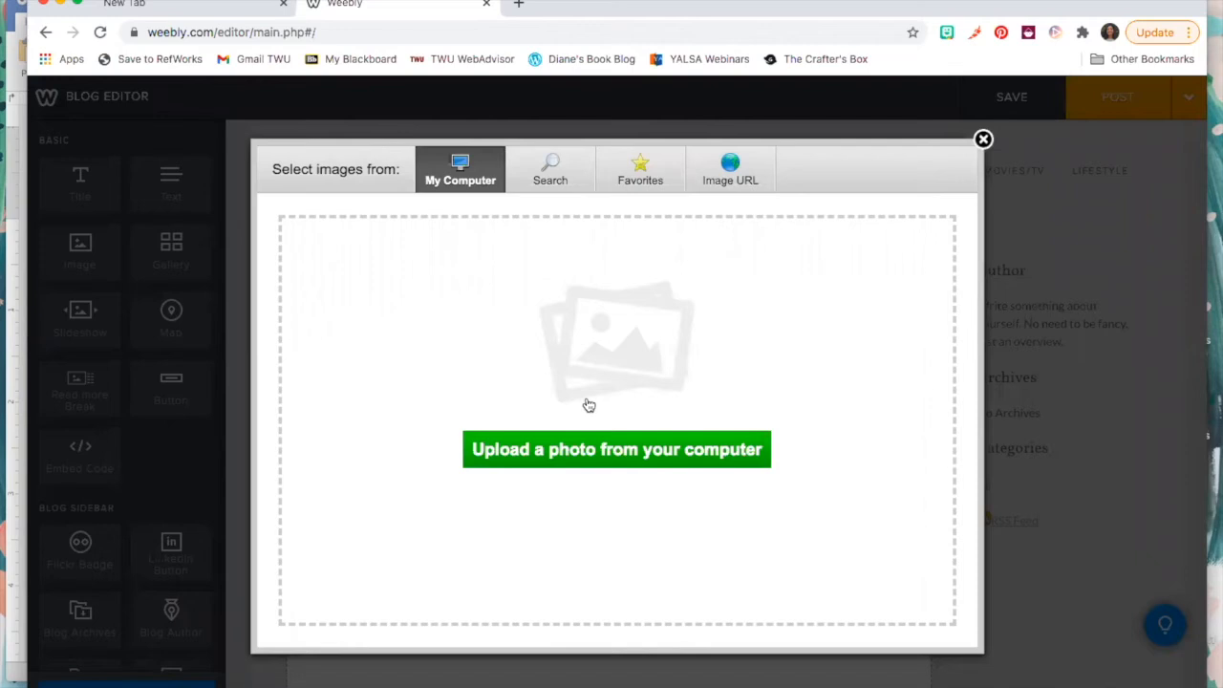
click(573, 454)
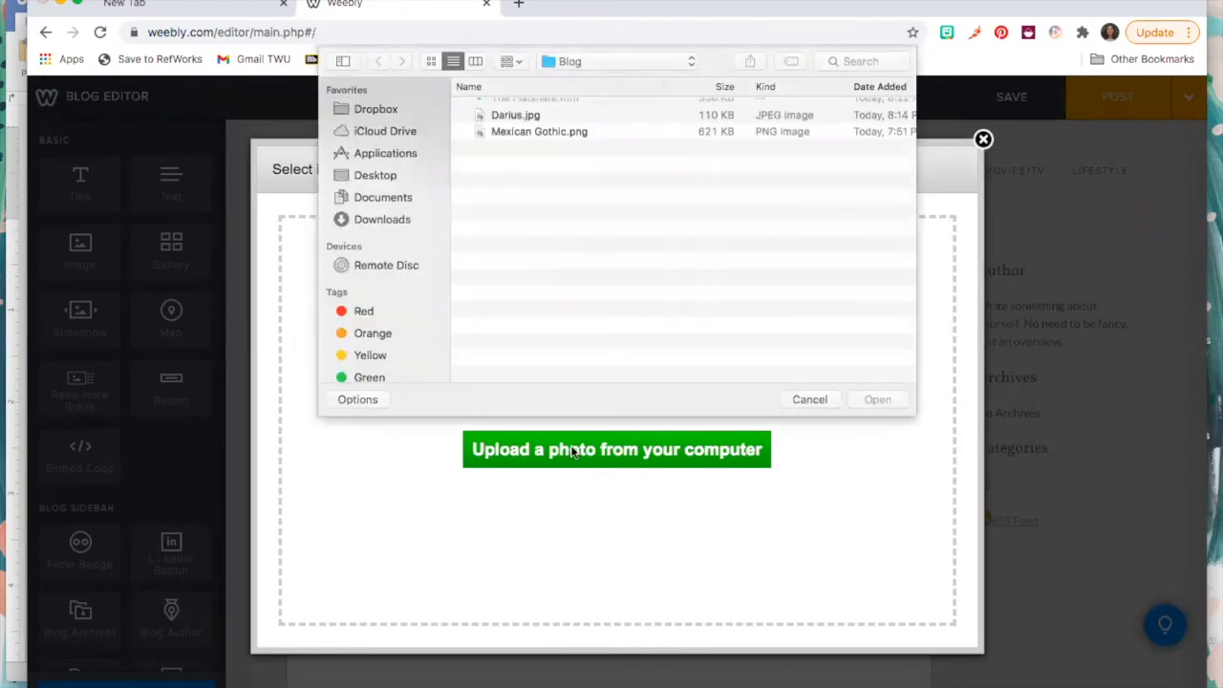
double_click(538, 108)
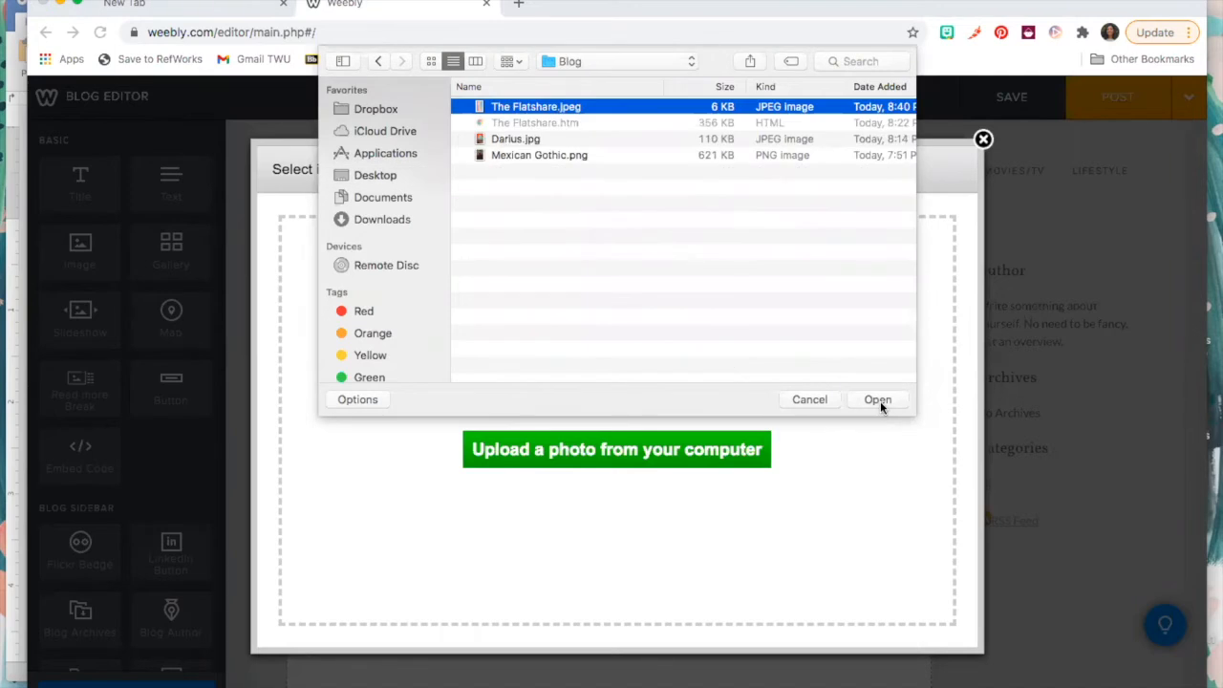
click(880, 401)
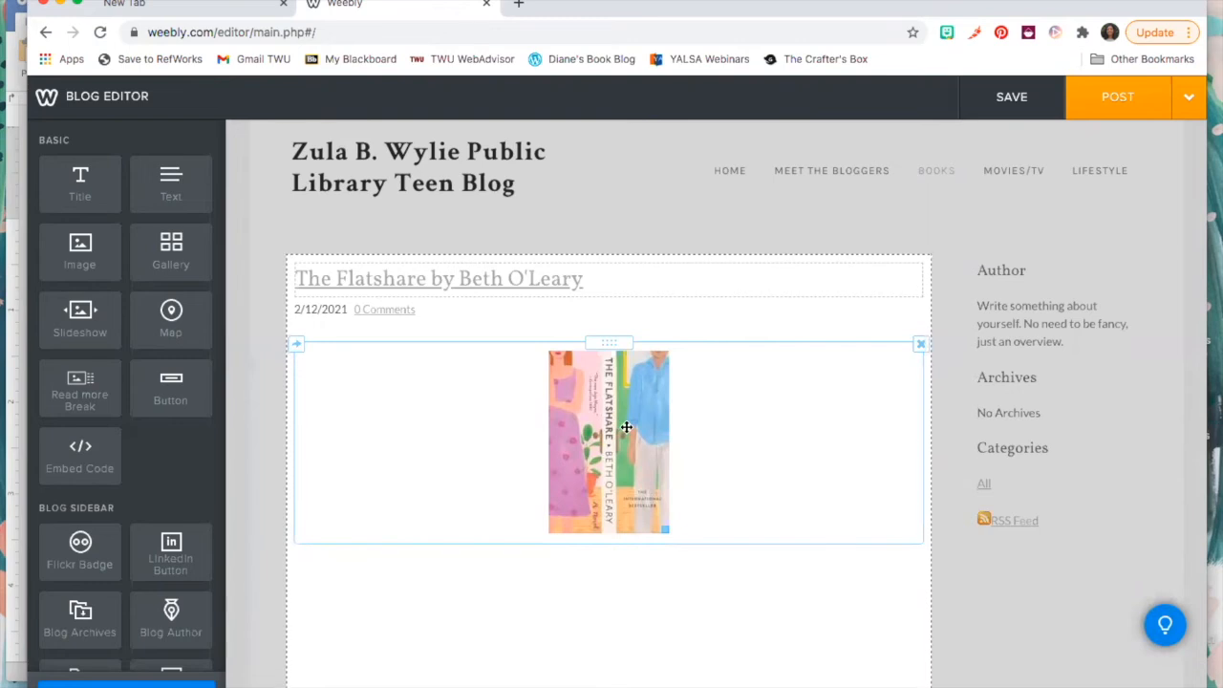
Try to enlarge the cover image, and add a text element beside it in the post body.
drag(614, 355, 611, 401)
drag(667, 528, 694, 525)
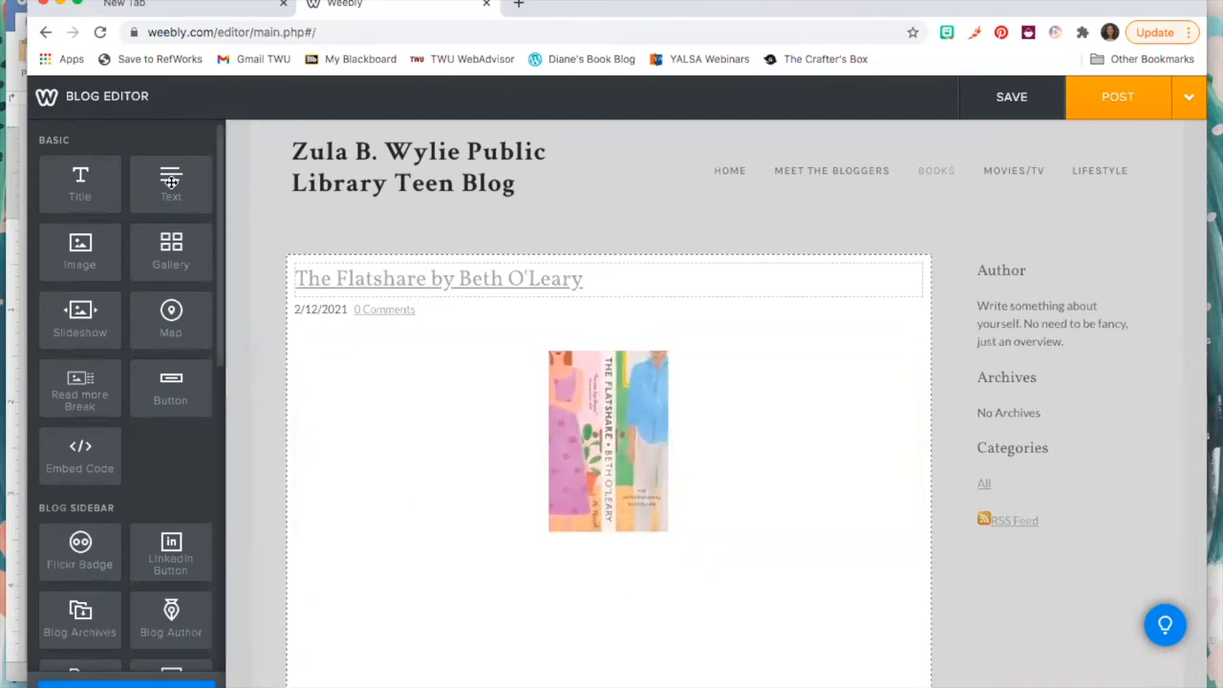
drag(171, 182, 733, 497)
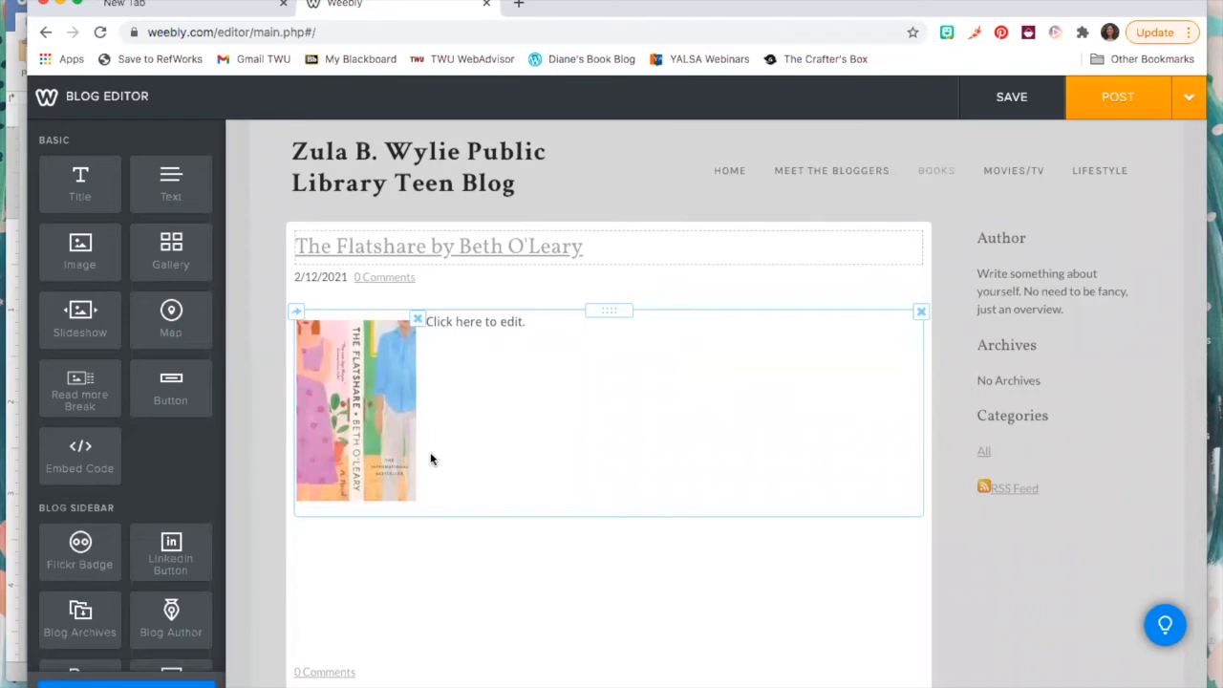
Switch to the Word document and copy the entire book review paragraph.
click(17, 443)
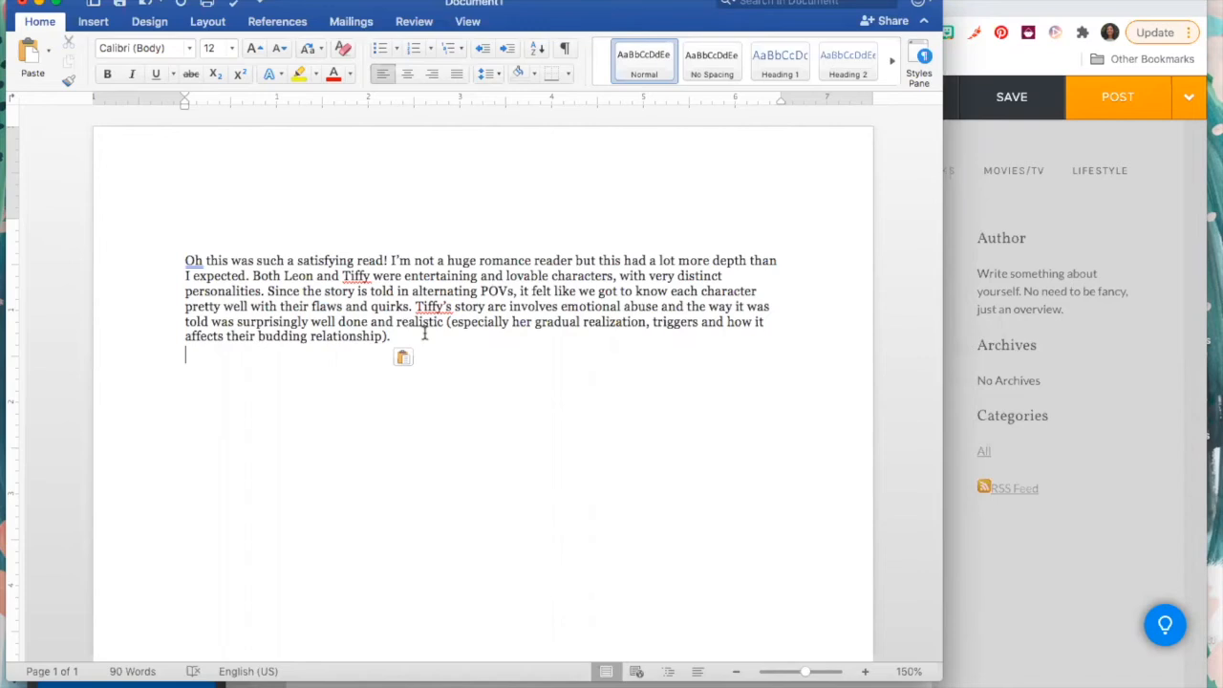
drag(418, 339, 175, 260)
key(super+c)
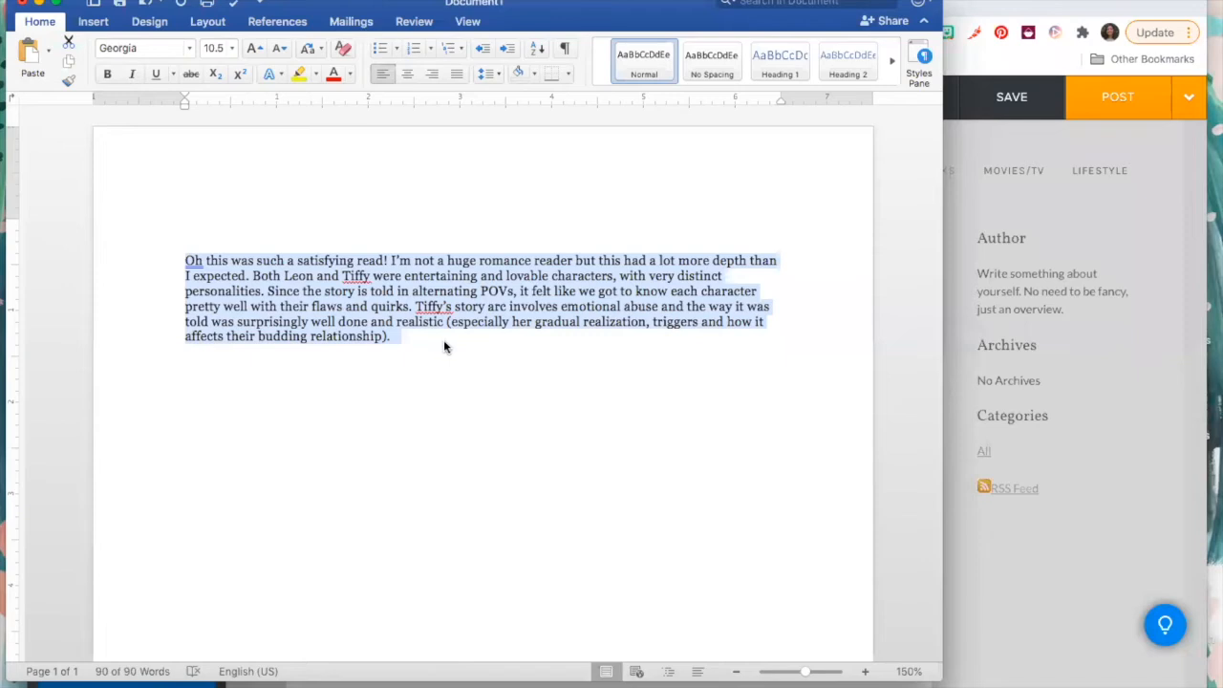
Switch back to the Weebly blog editor and paste the copied review into the text area beside the cover image.
click(961, 312)
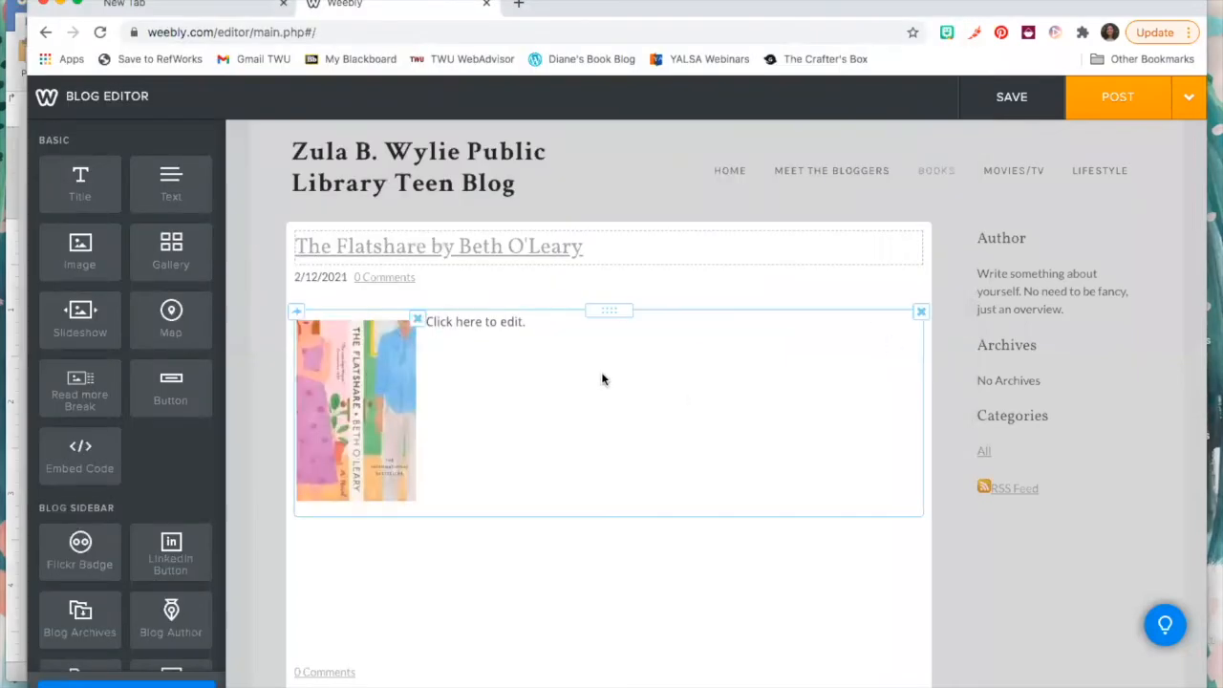
click(492, 327)
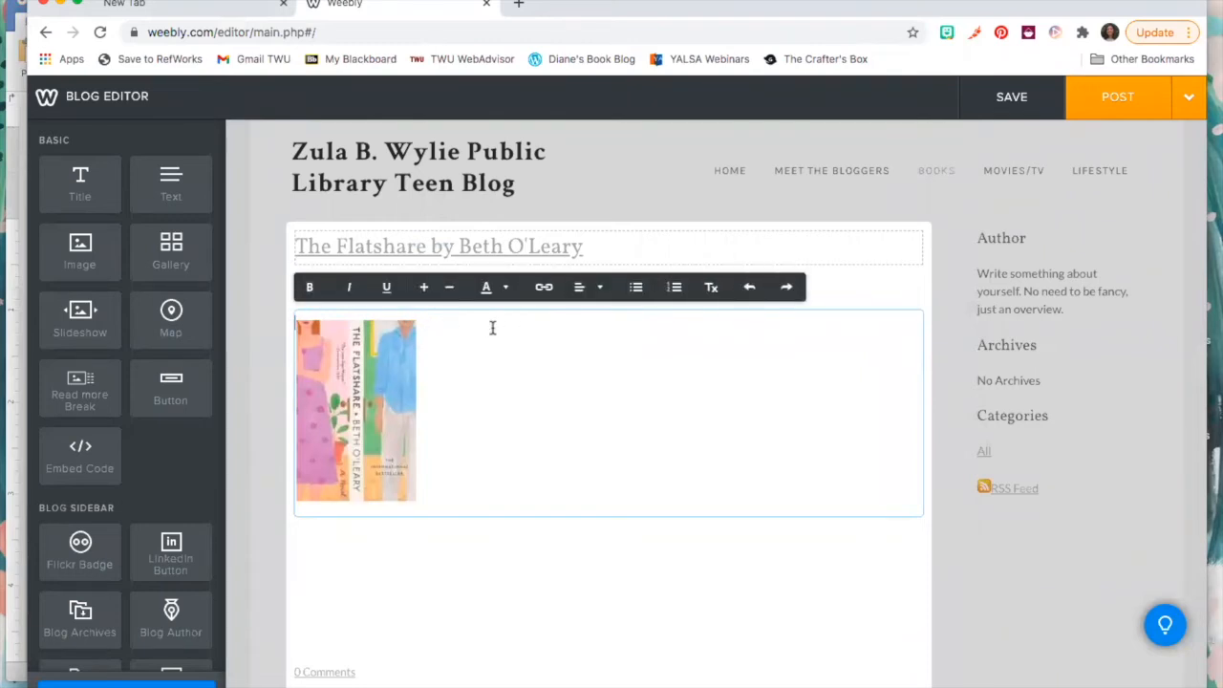
key(super+v)
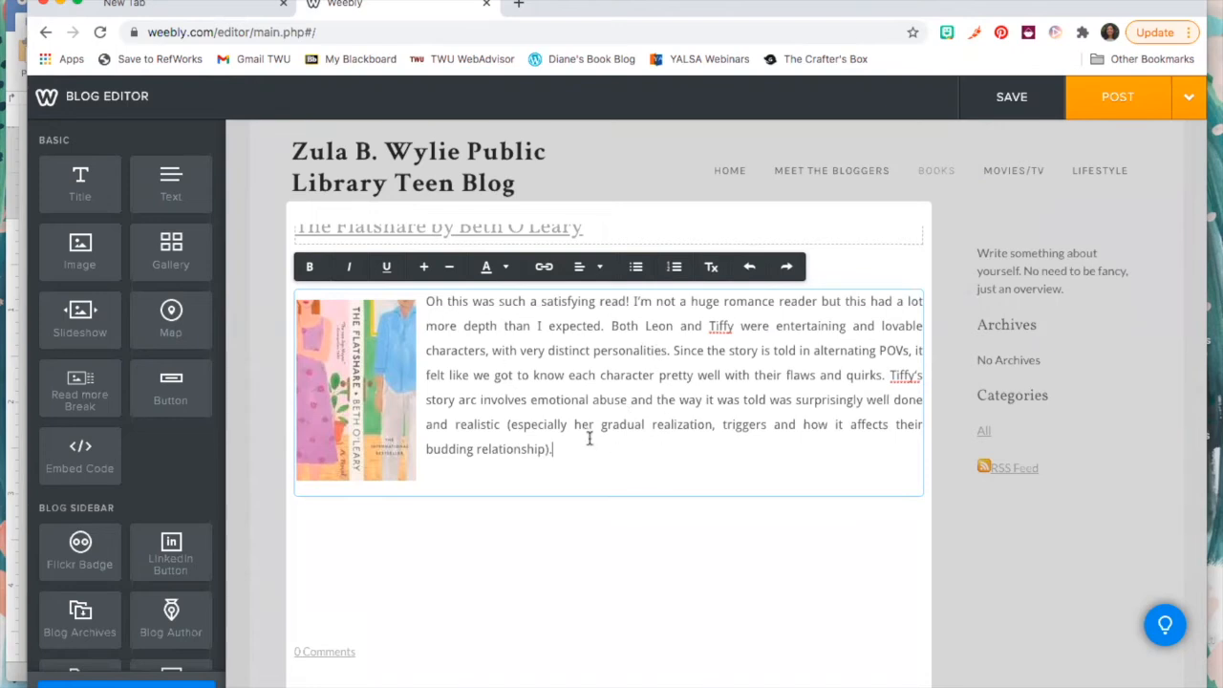
Increase the font size of the whole review paragraph by one step and look at the text colour palette.
drag(577, 443, 432, 279)
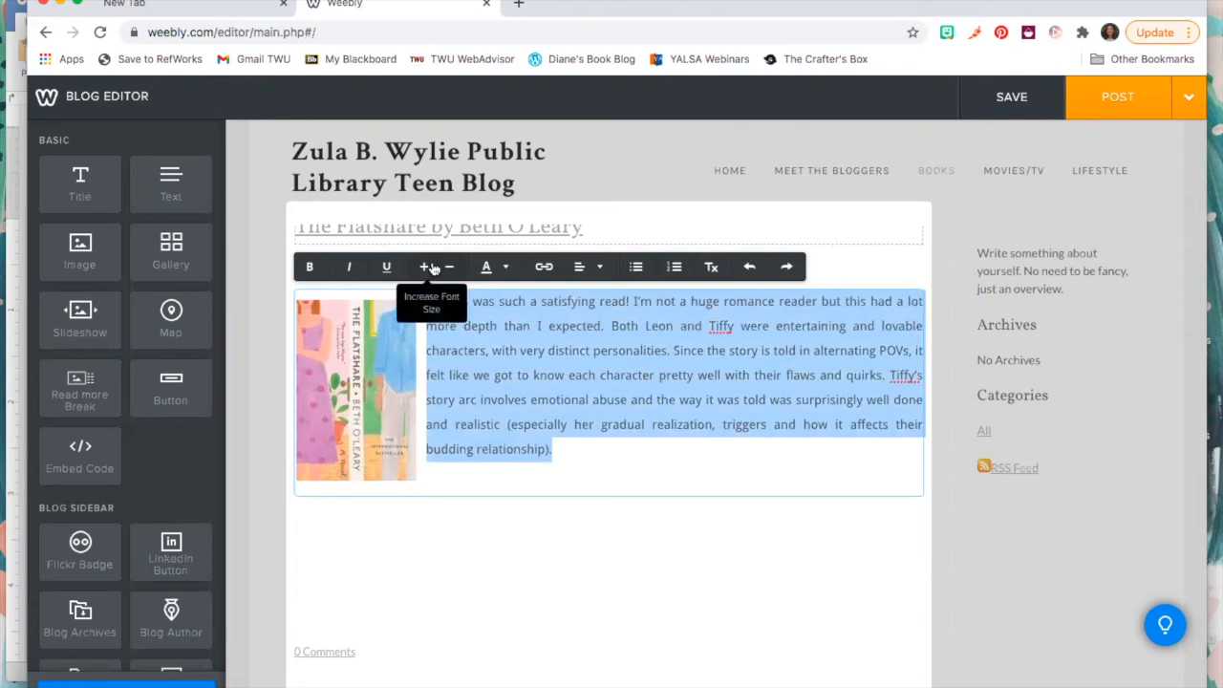
click(432, 268)
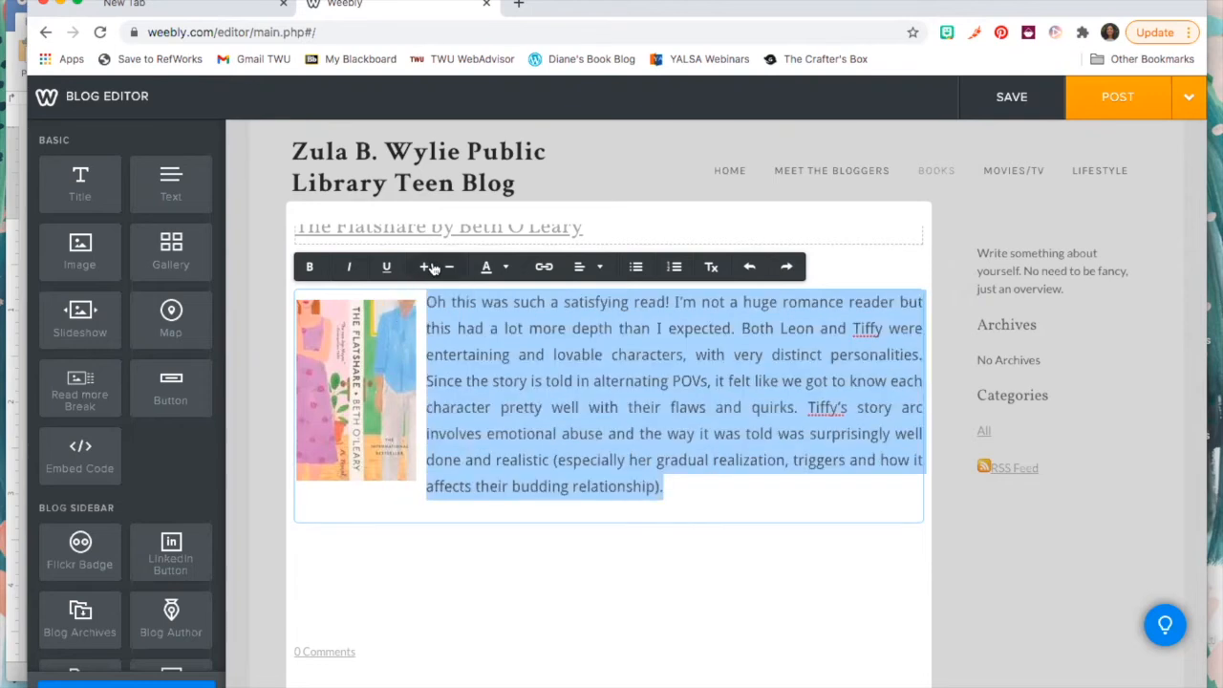
click(506, 268)
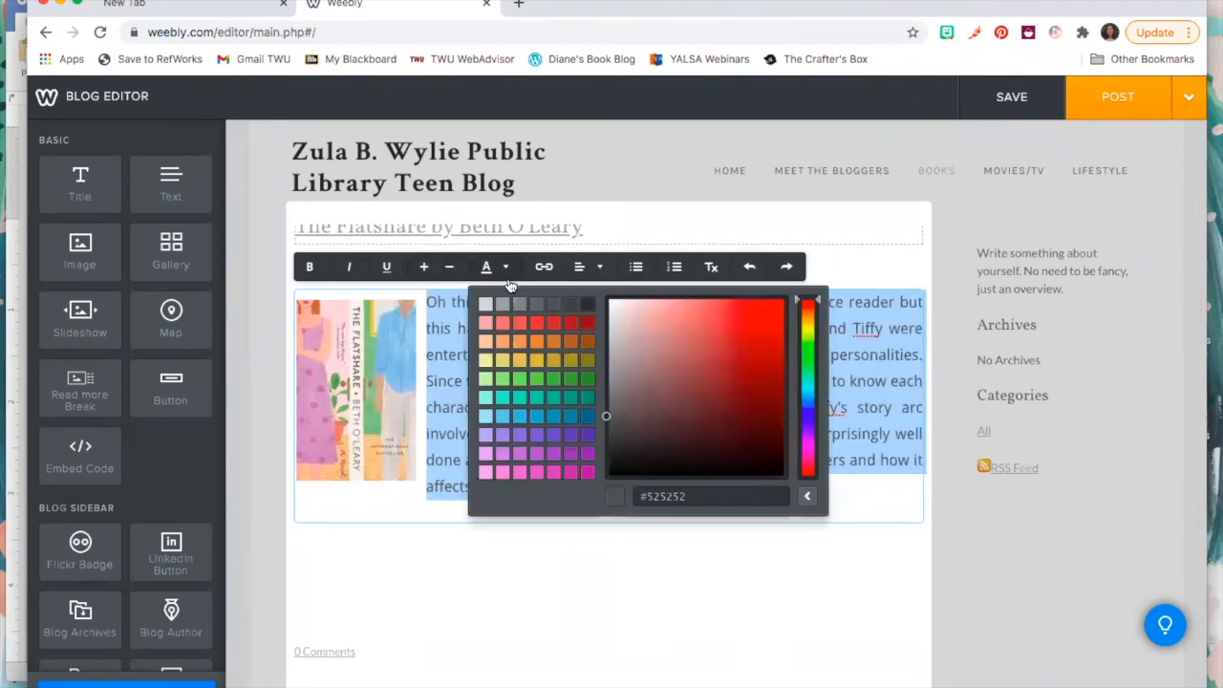
click(446, 371)
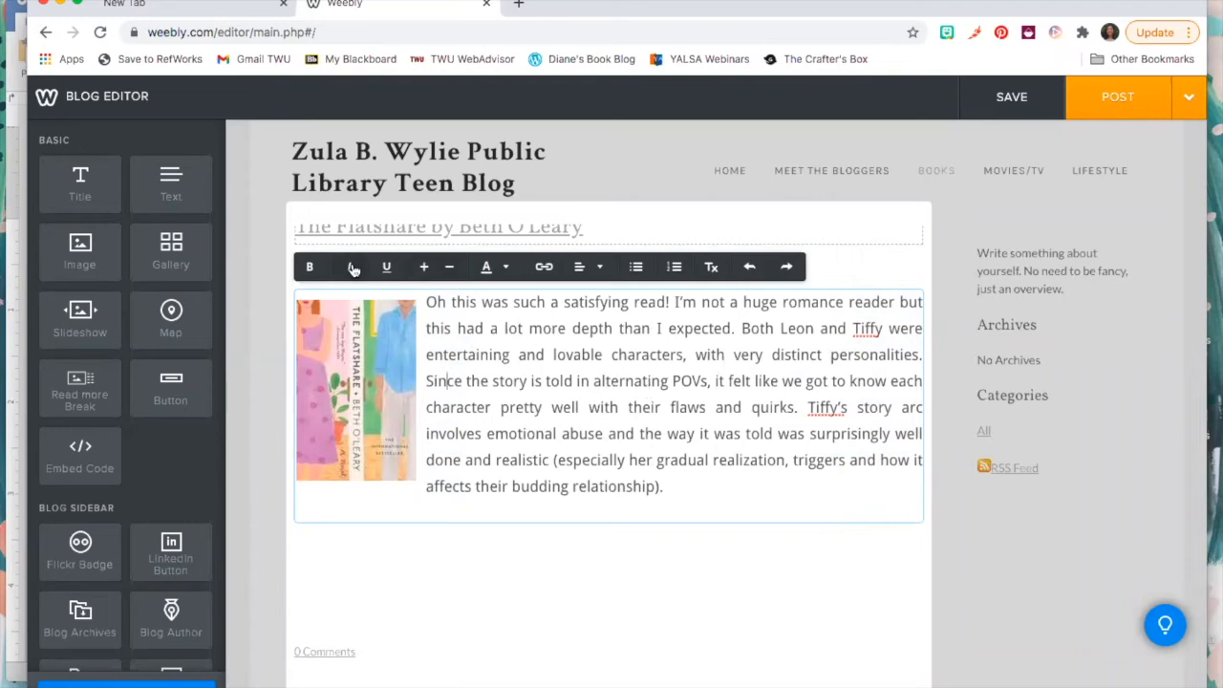
Try centre alignment on the whole review paragraph and set it to left alignment instead.
click(602, 268)
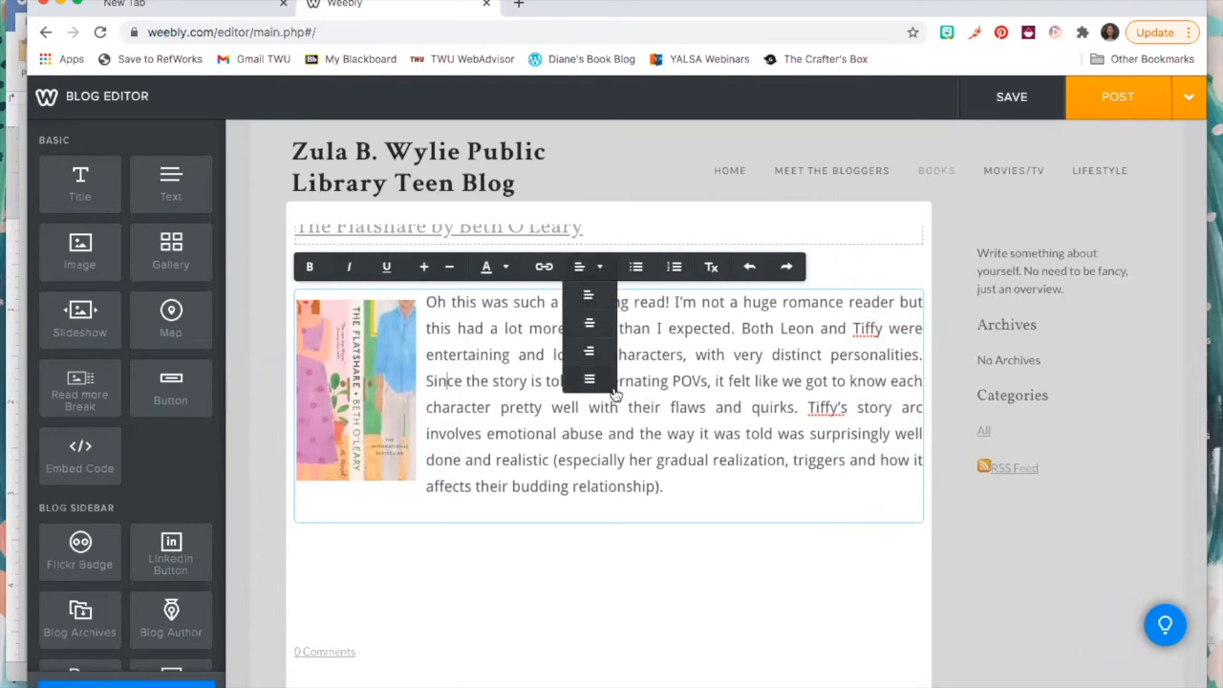
drag(682, 493, 423, 300)
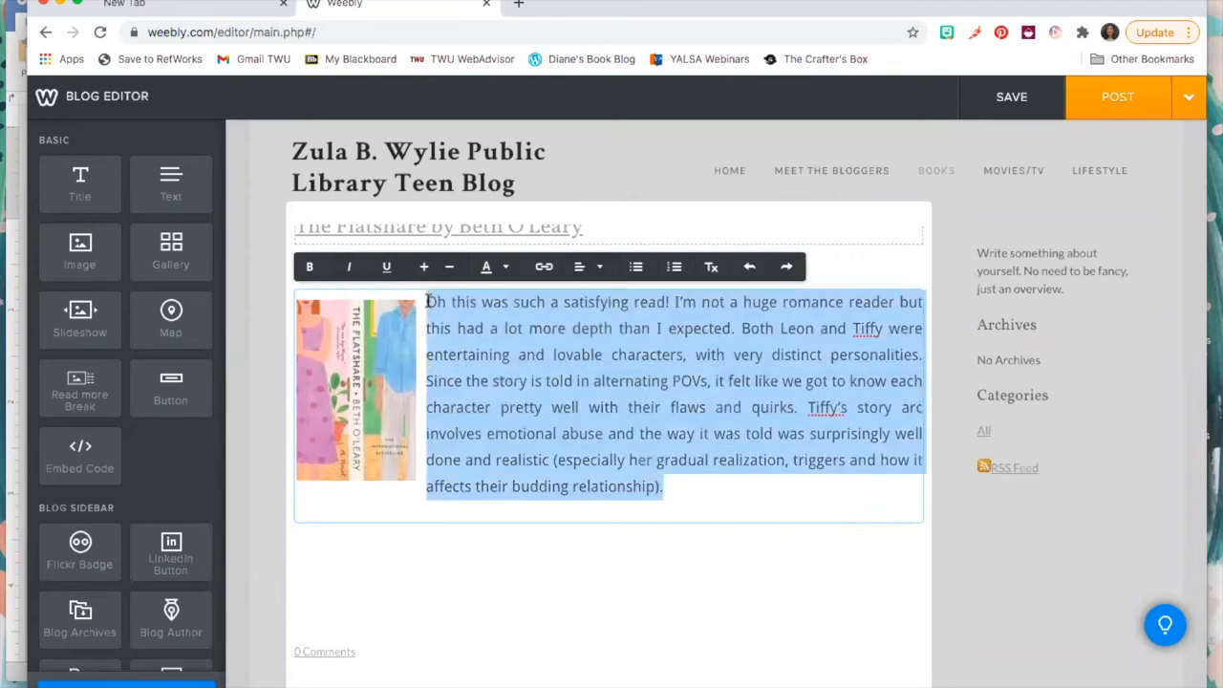
click(581, 270)
click(594, 322)
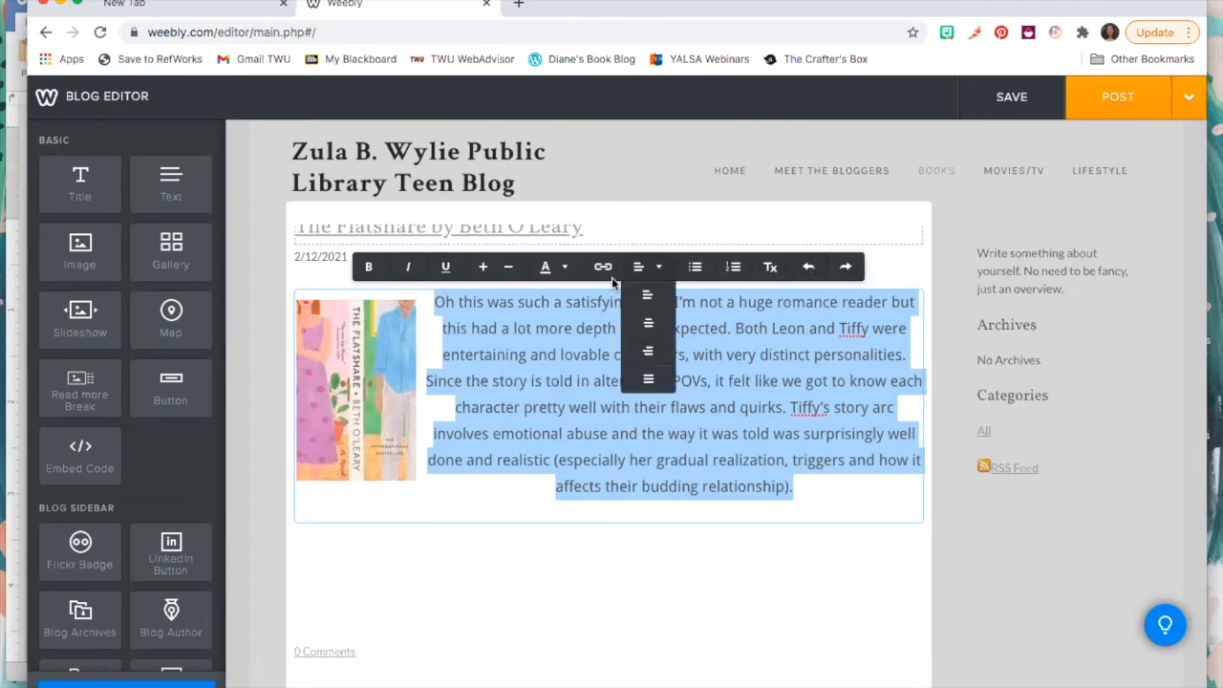
mouse_move(637, 273)
click(648, 294)
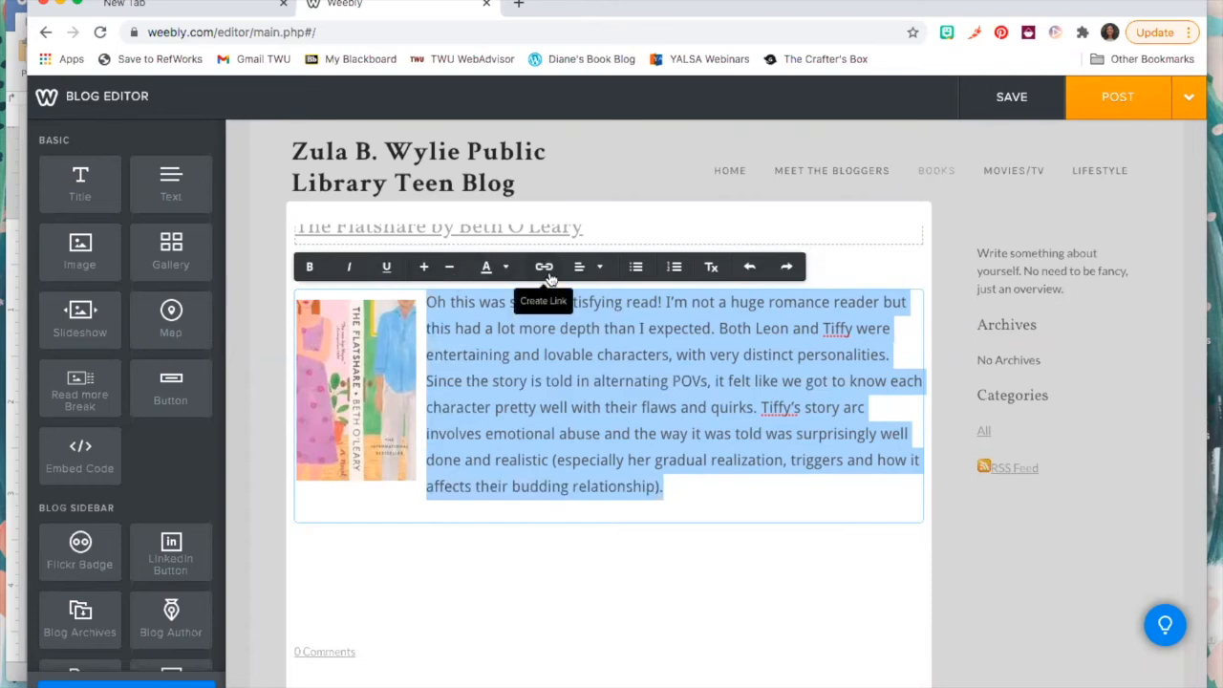
click(712, 503)
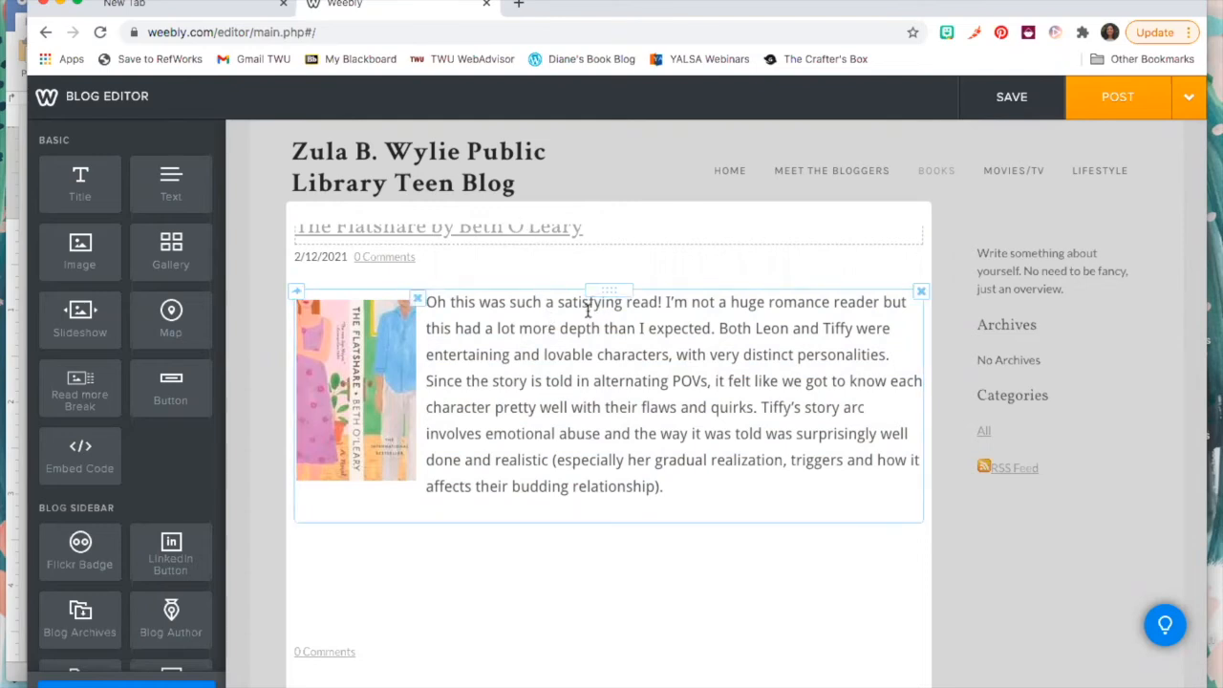
click(588, 310)
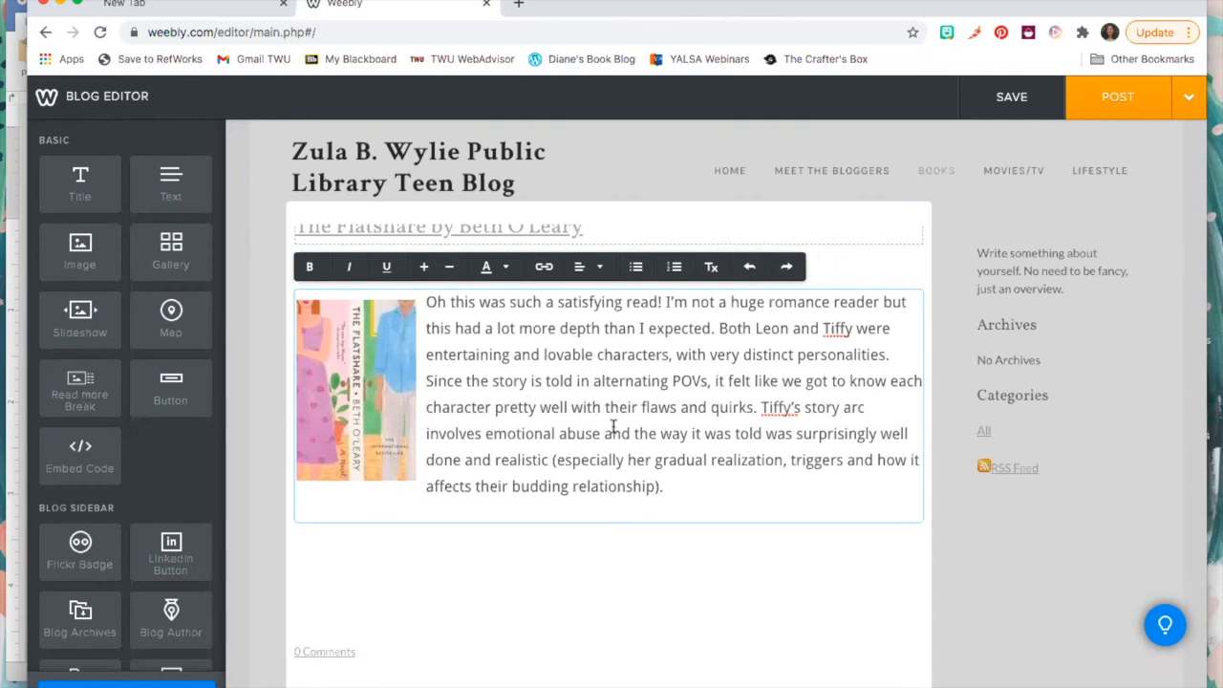
Add a YouTube video element below the review text and check how it sits in the post.
scroll(67, 326, down, 4)
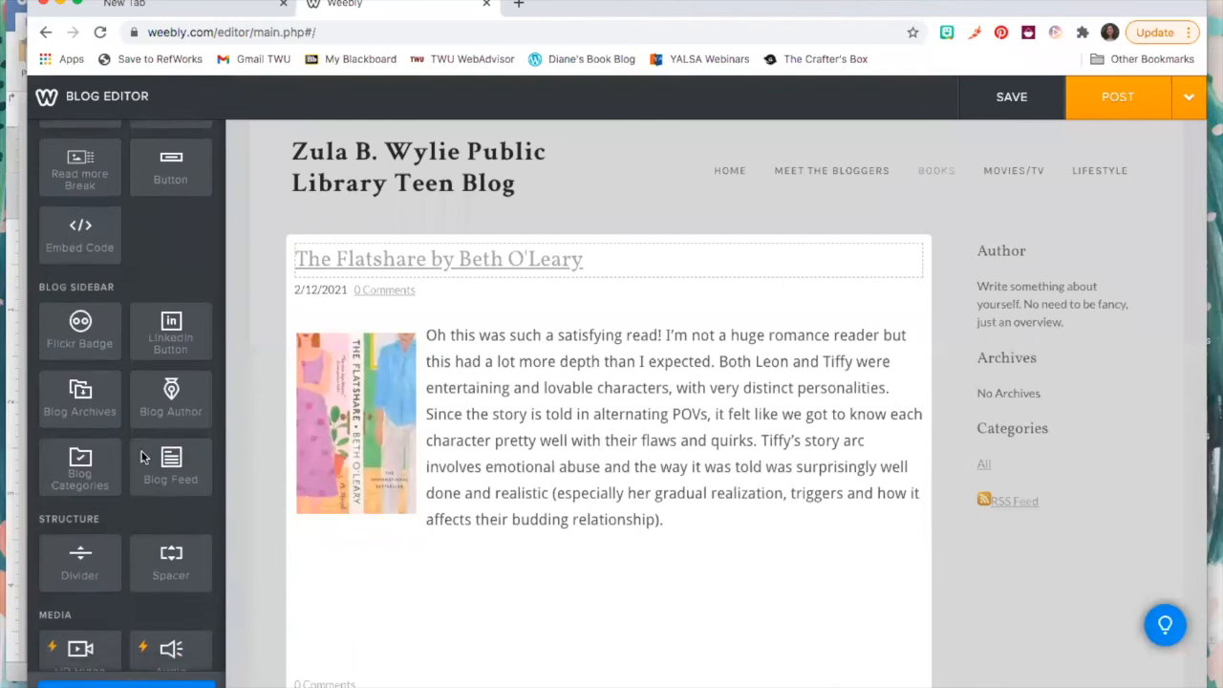
scroll(134, 515, down, 4)
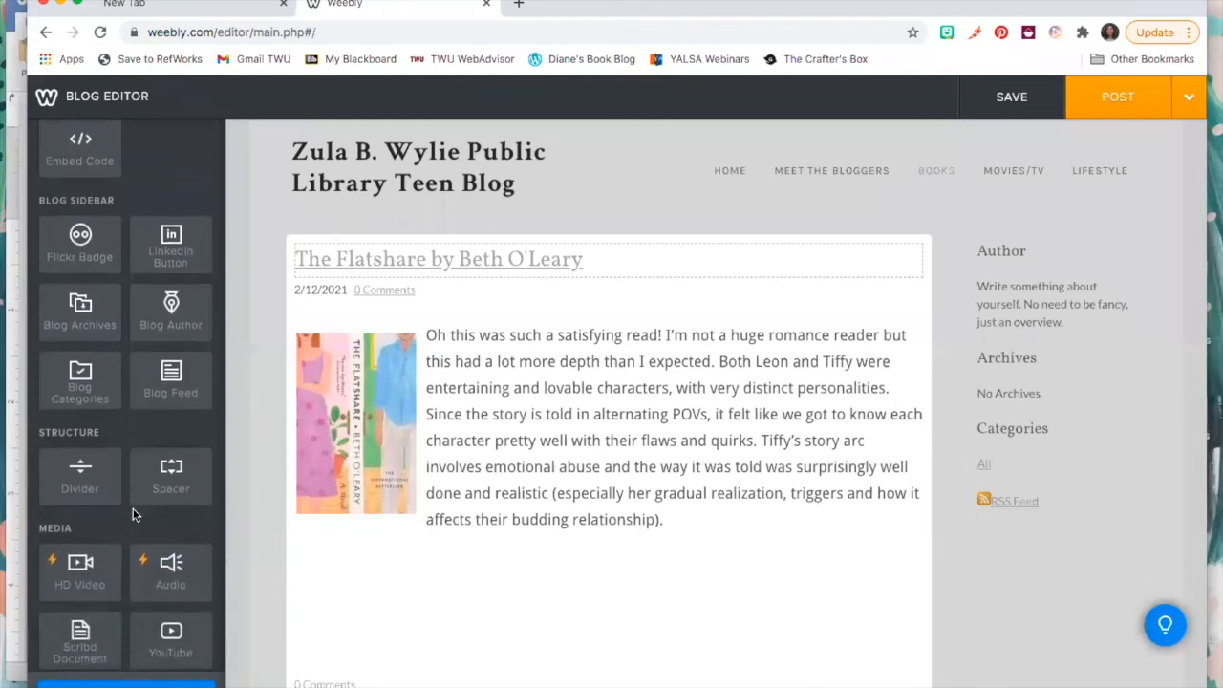
scroll(134, 516, down, 1)
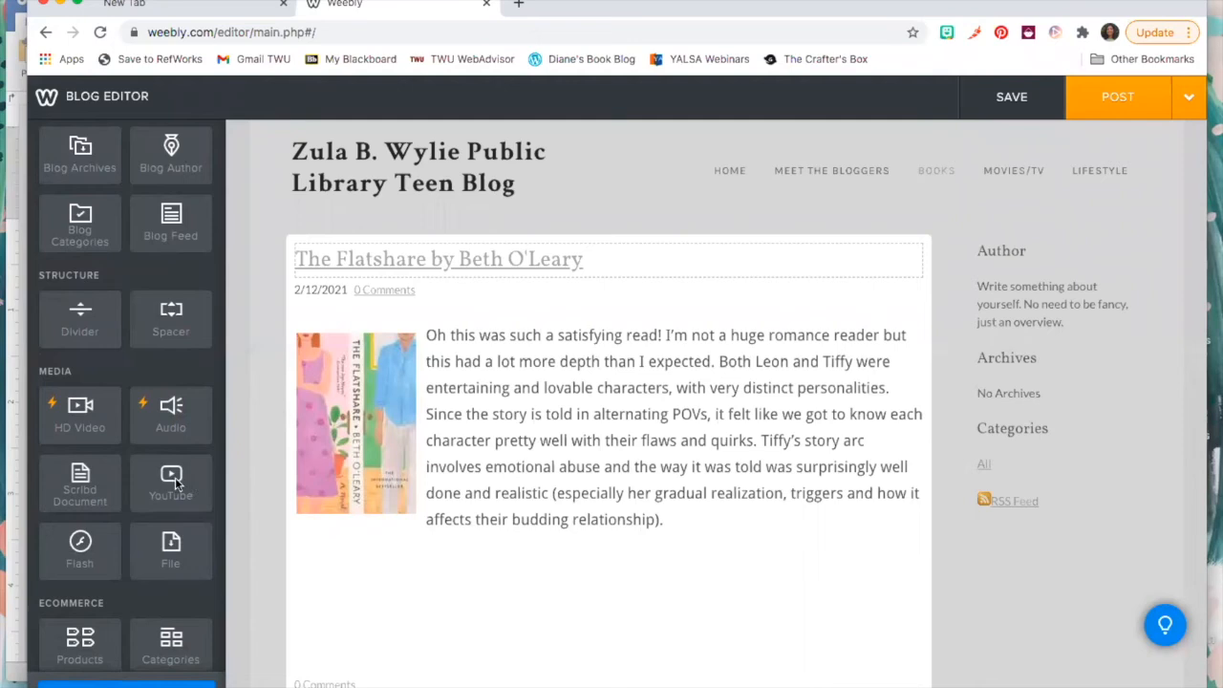
drag(178, 487, 610, 569)
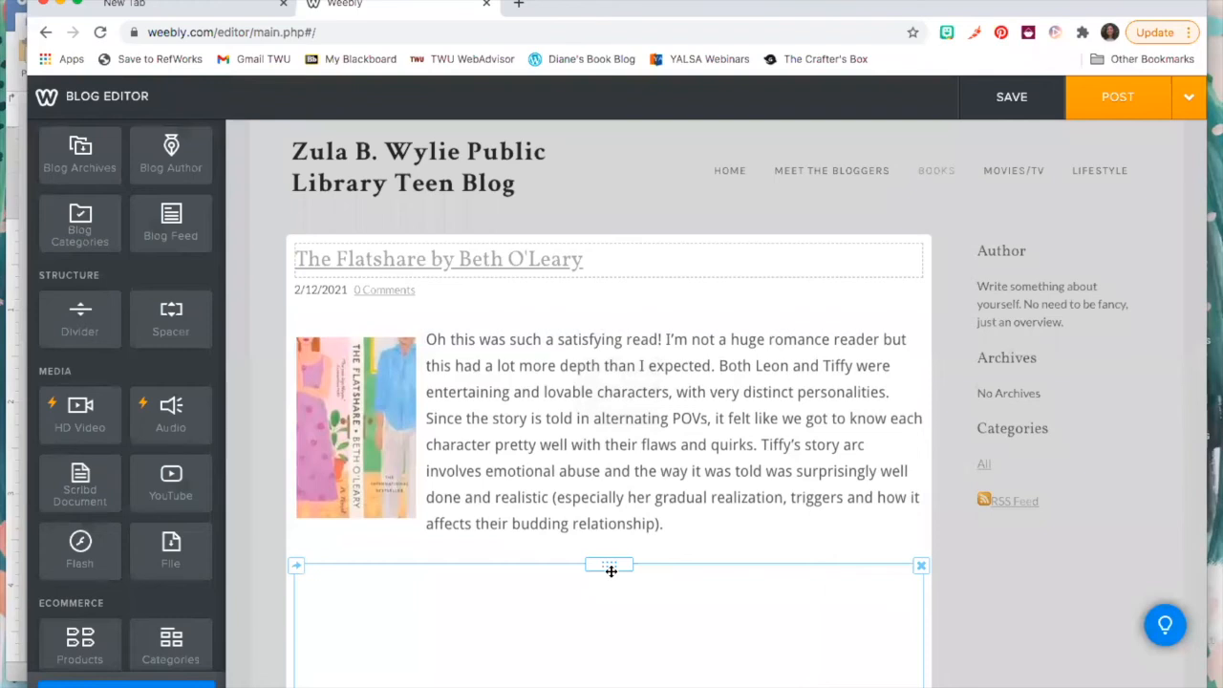
scroll(594, 514, down, 3)
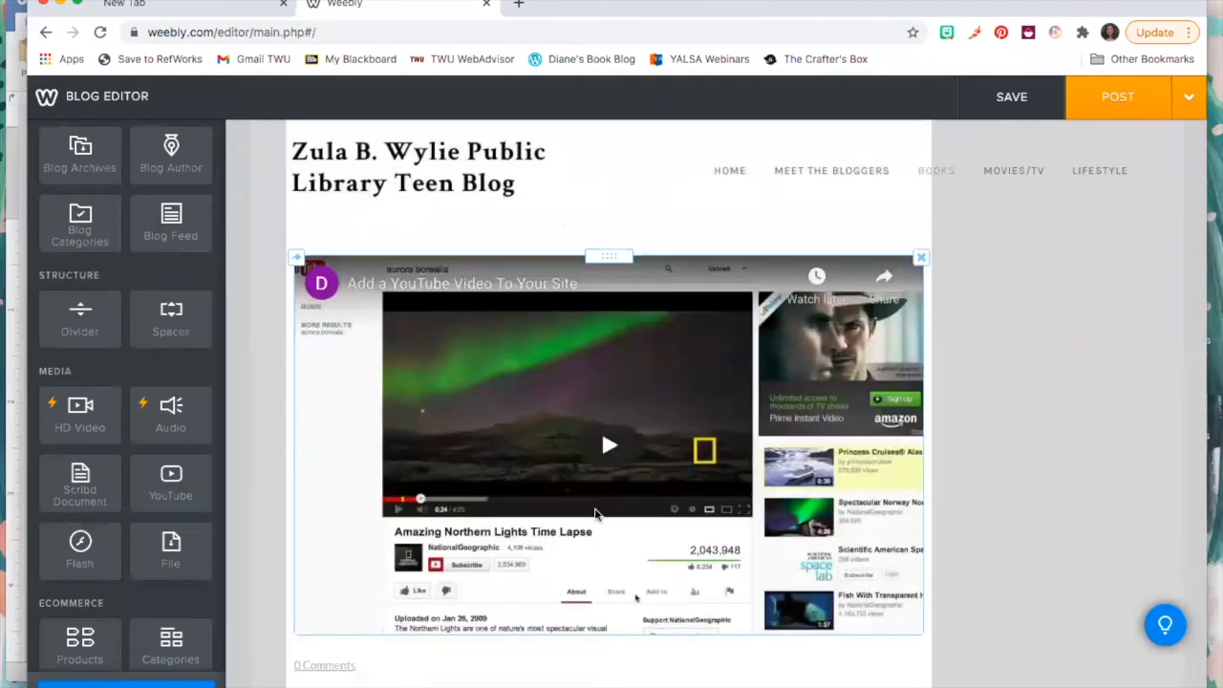
scroll(709, 510, up, 4)
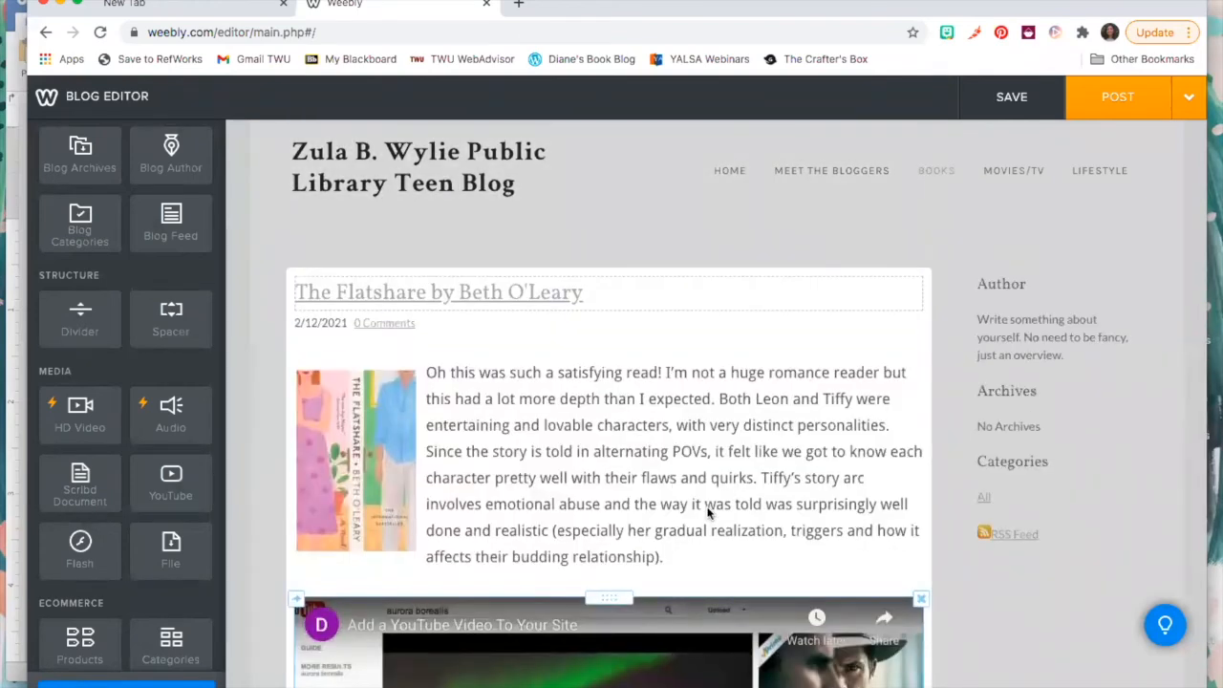
scroll(708, 513, down, 2)
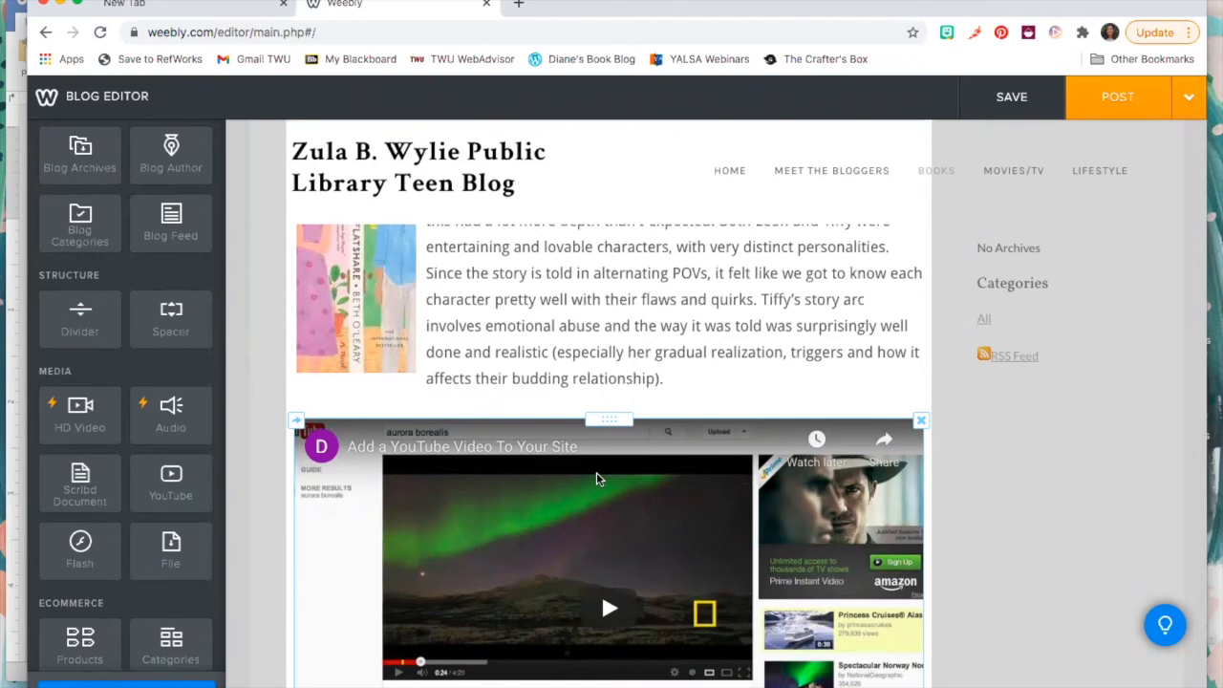
scroll(597, 472, down, 2)
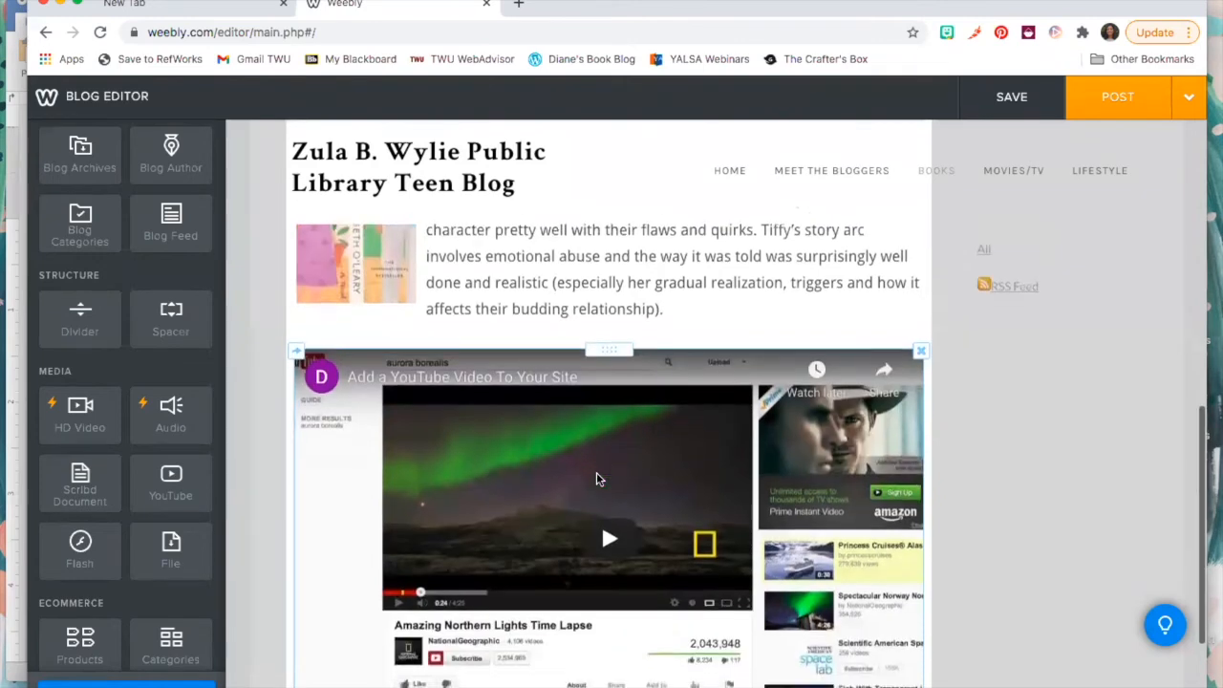
scroll(596, 472, down, 1)
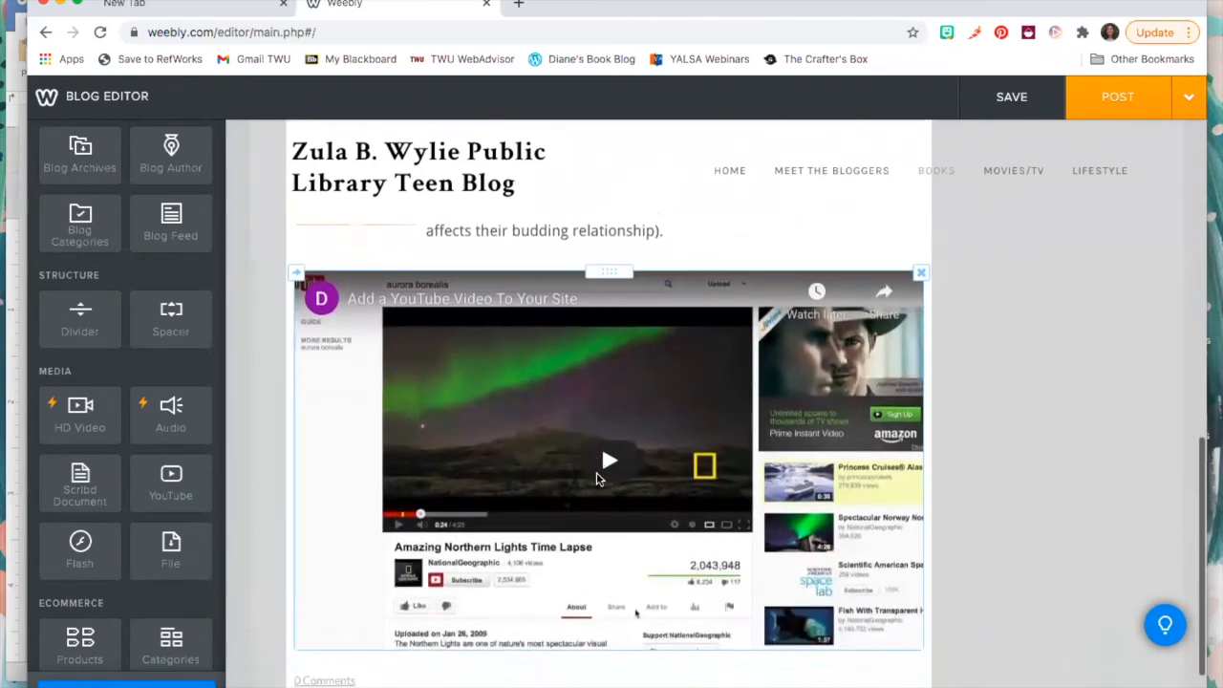
scroll(596, 473, up, 1)
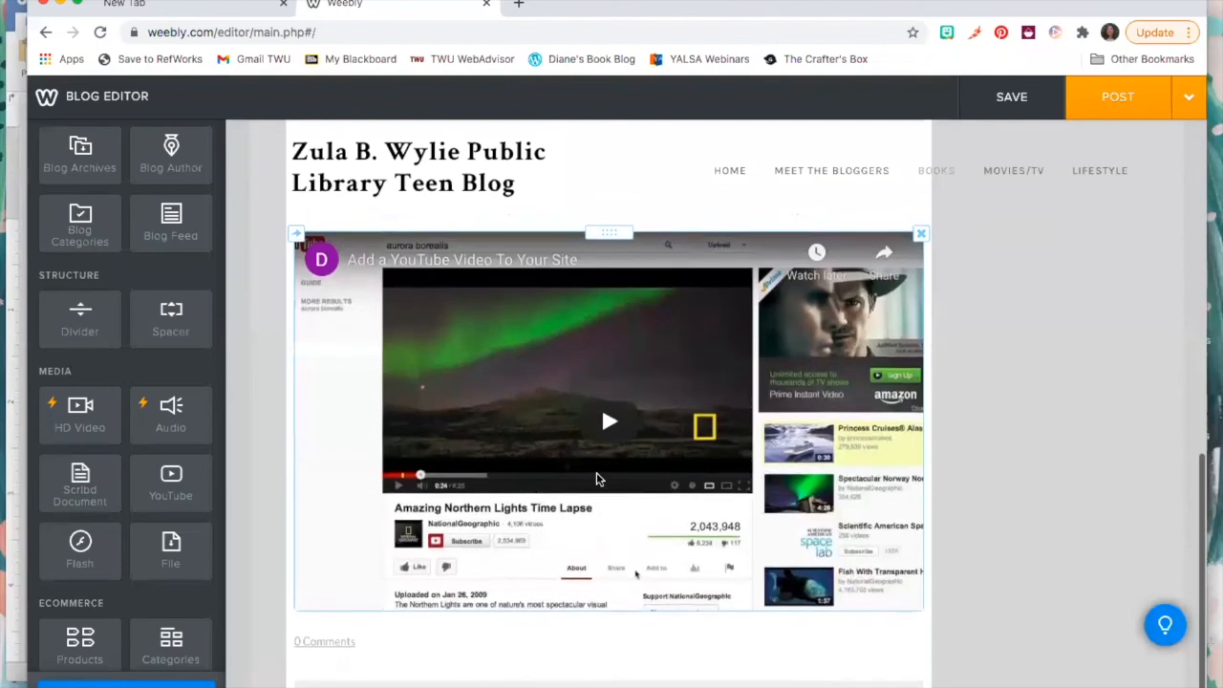
Try left positioning for the YouTube video and set its position back to centre.
click(551, 453)
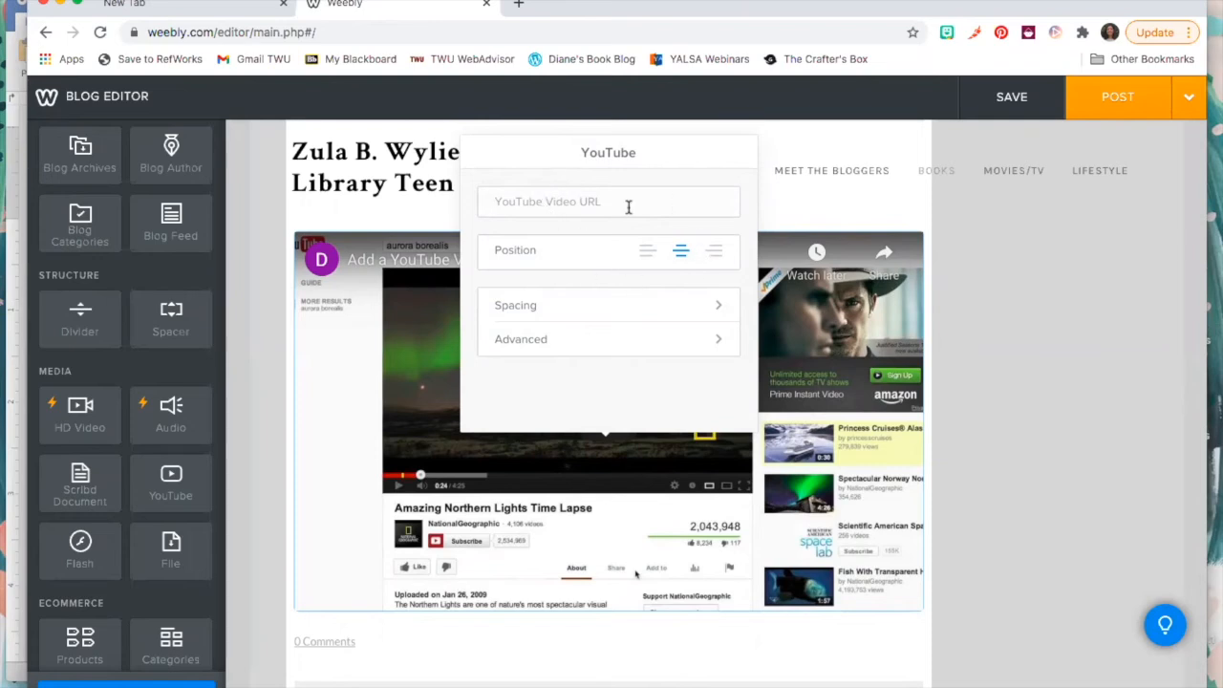
click(648, 254)
click(679, 252)
click(879, 212)
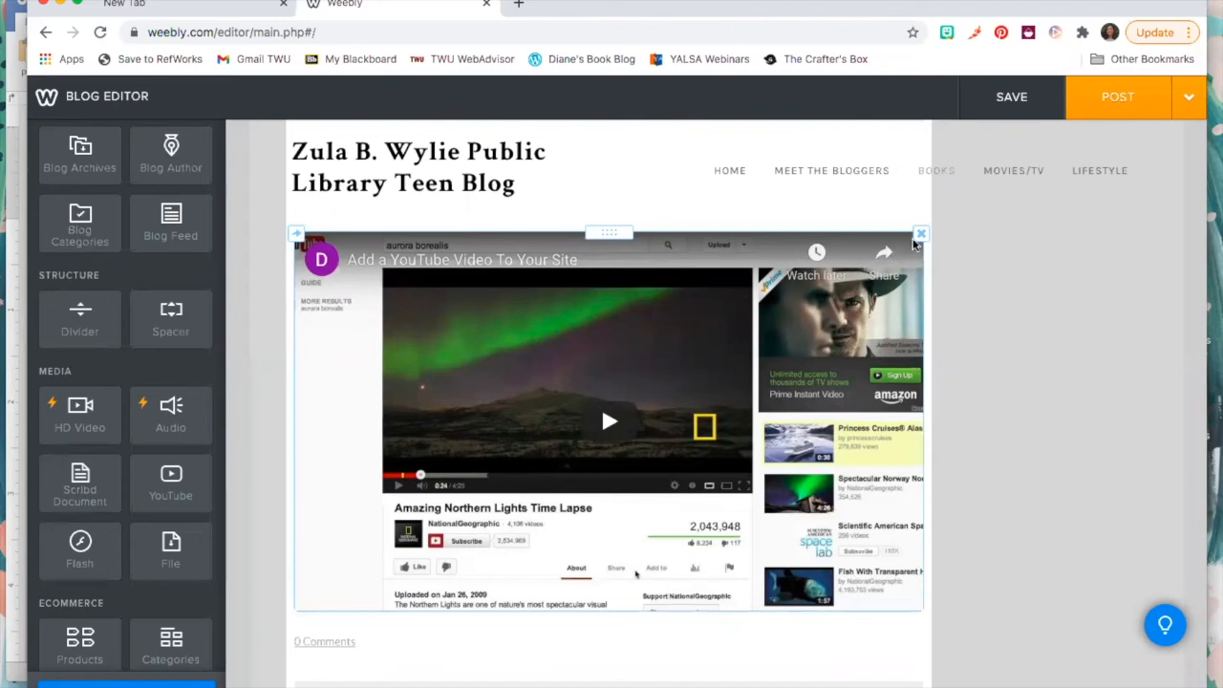
Delete the YouTube video element from the post and check the remaining layout.
click(920, 236)
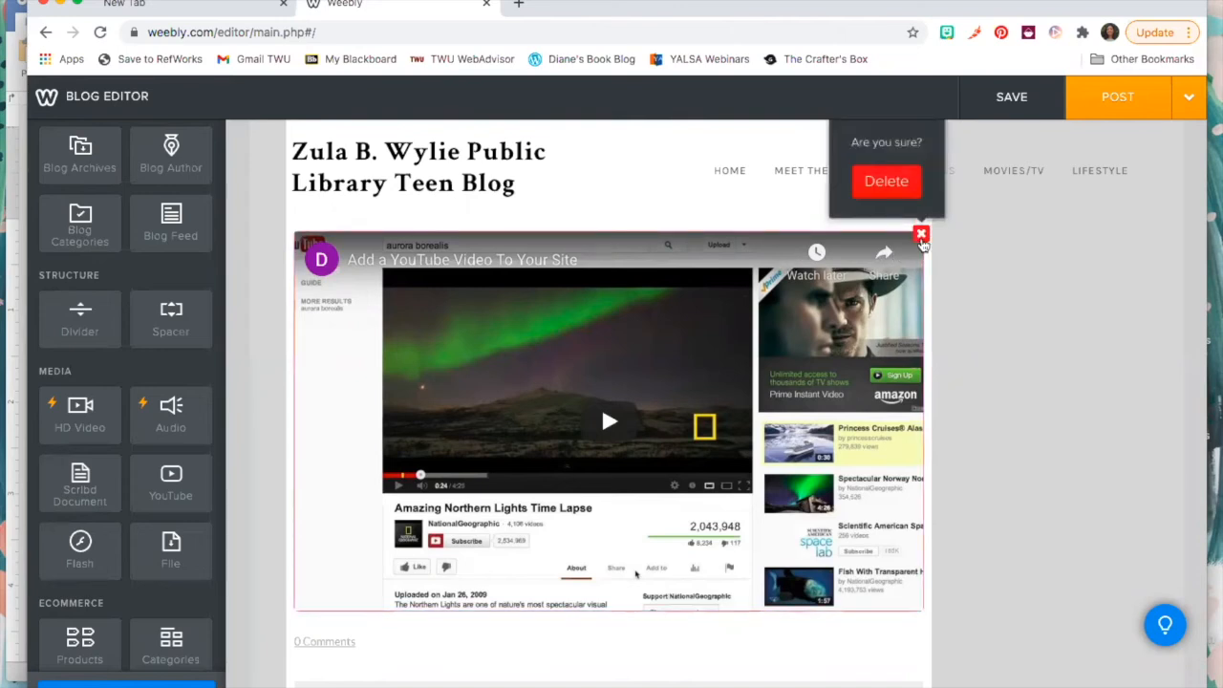
click(896, 188)
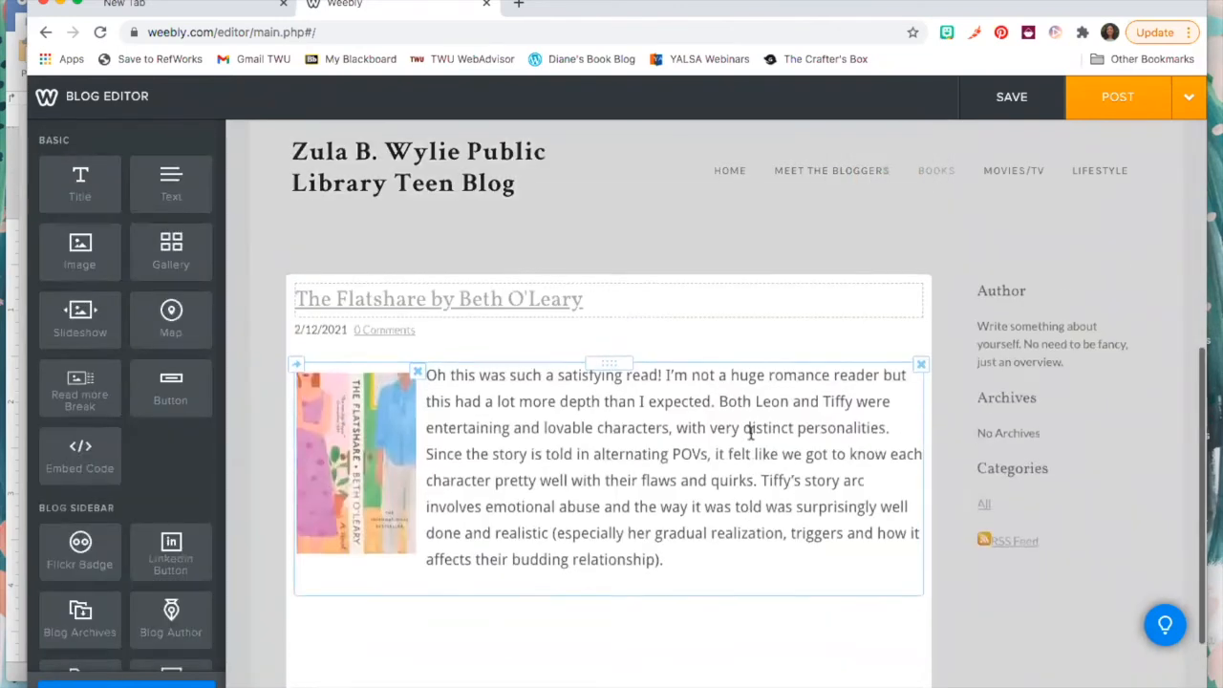
scroll(751, 432, down, 2)
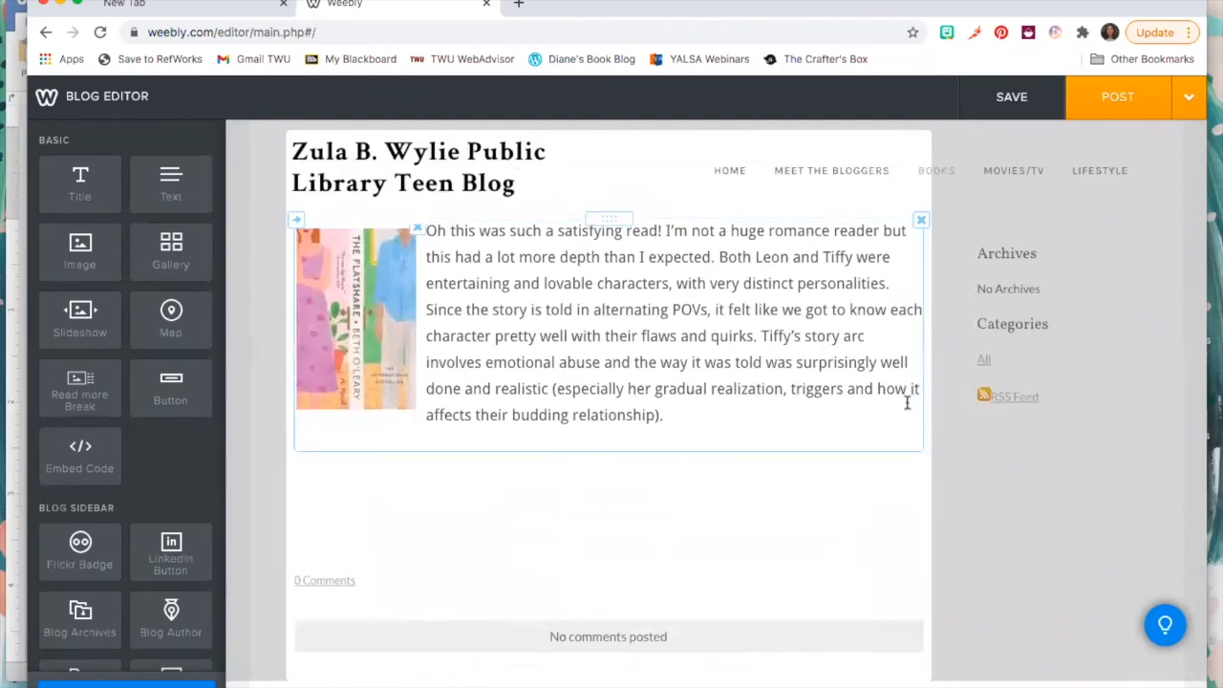
scroll(906, 402, up, 3)
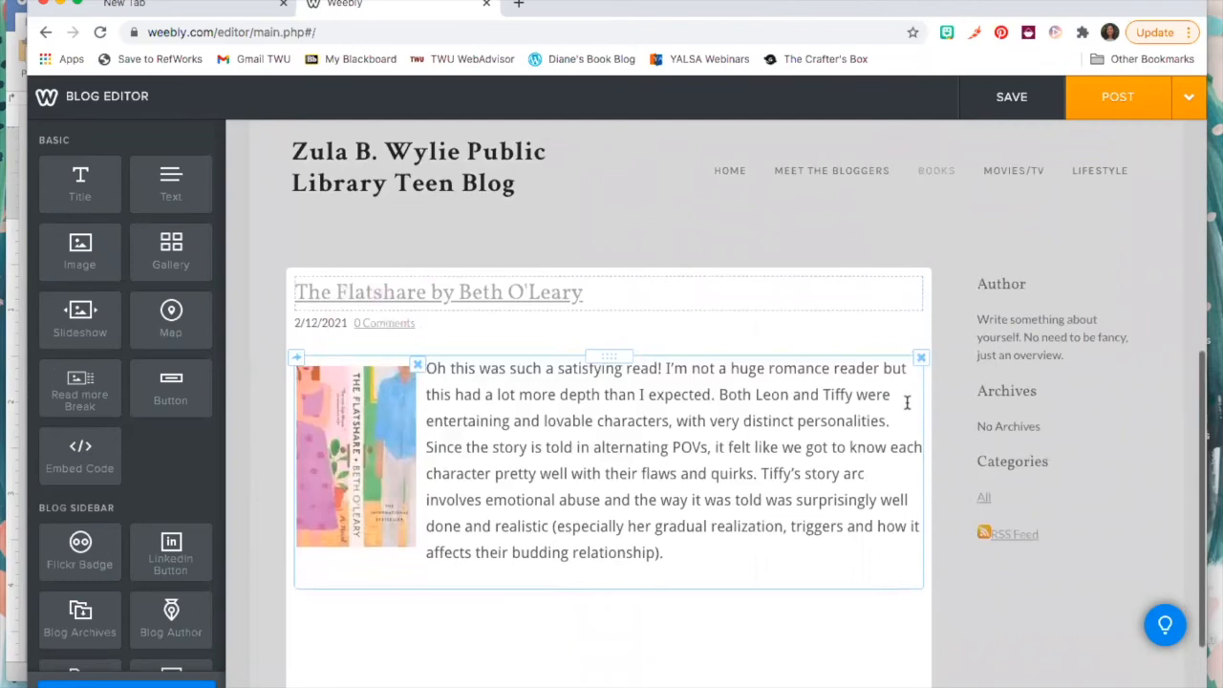
scroll(906, 403, down, 1)
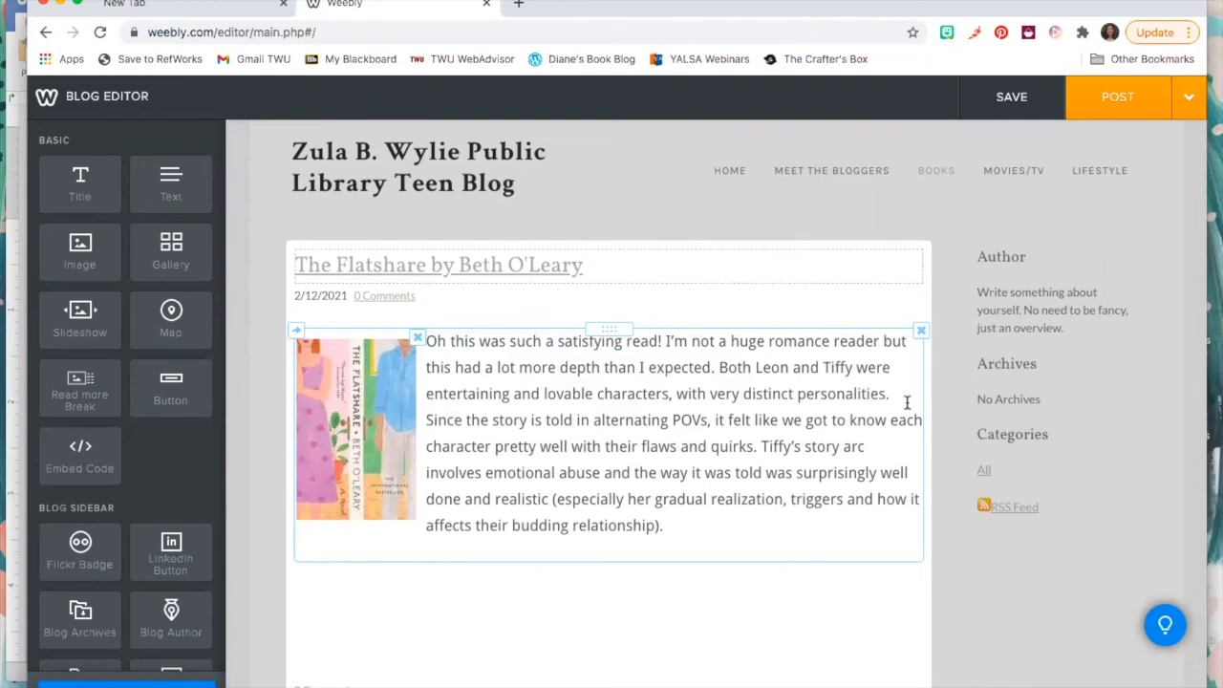
Save the post as a draft and reopen The Flatshare by Beth O'Leary from the drafts list to check it.
click(1025, 100)
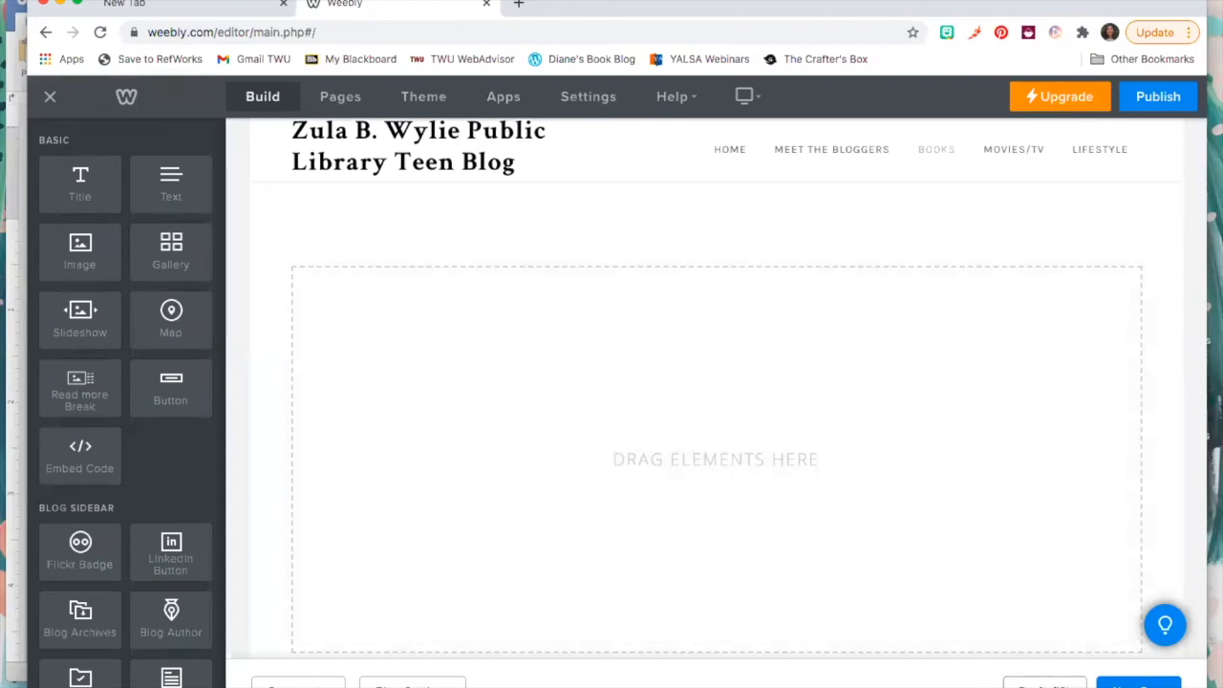
click(1053, 683)
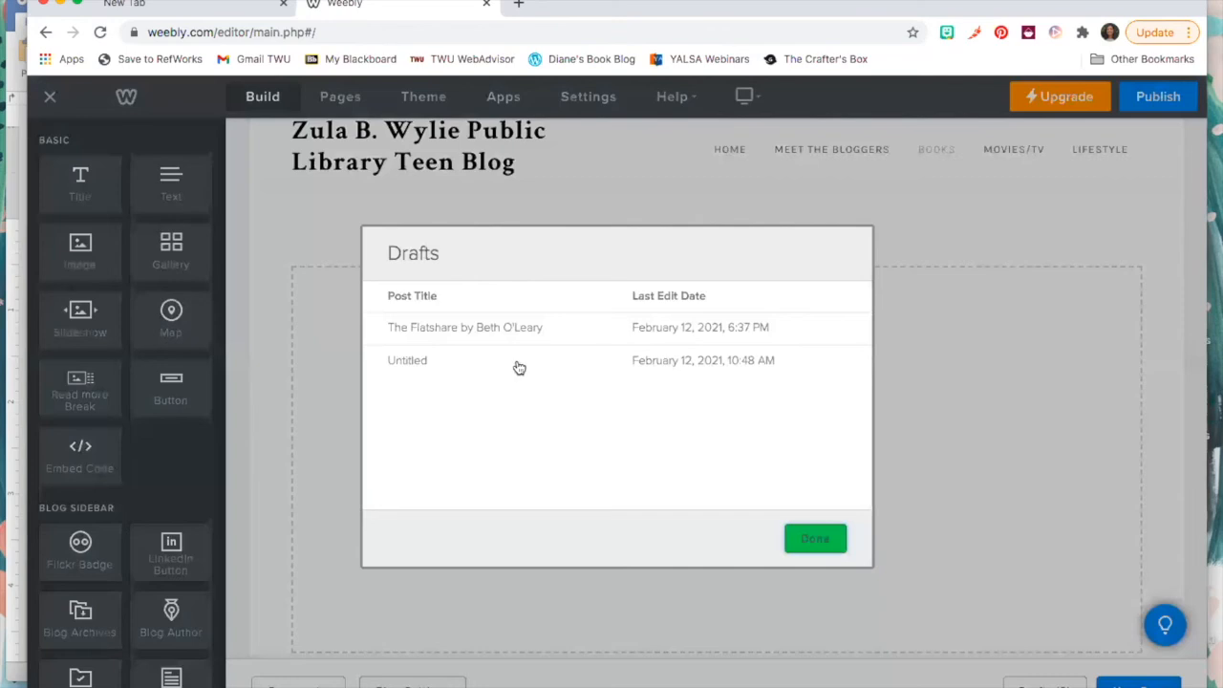
click(483, 330)
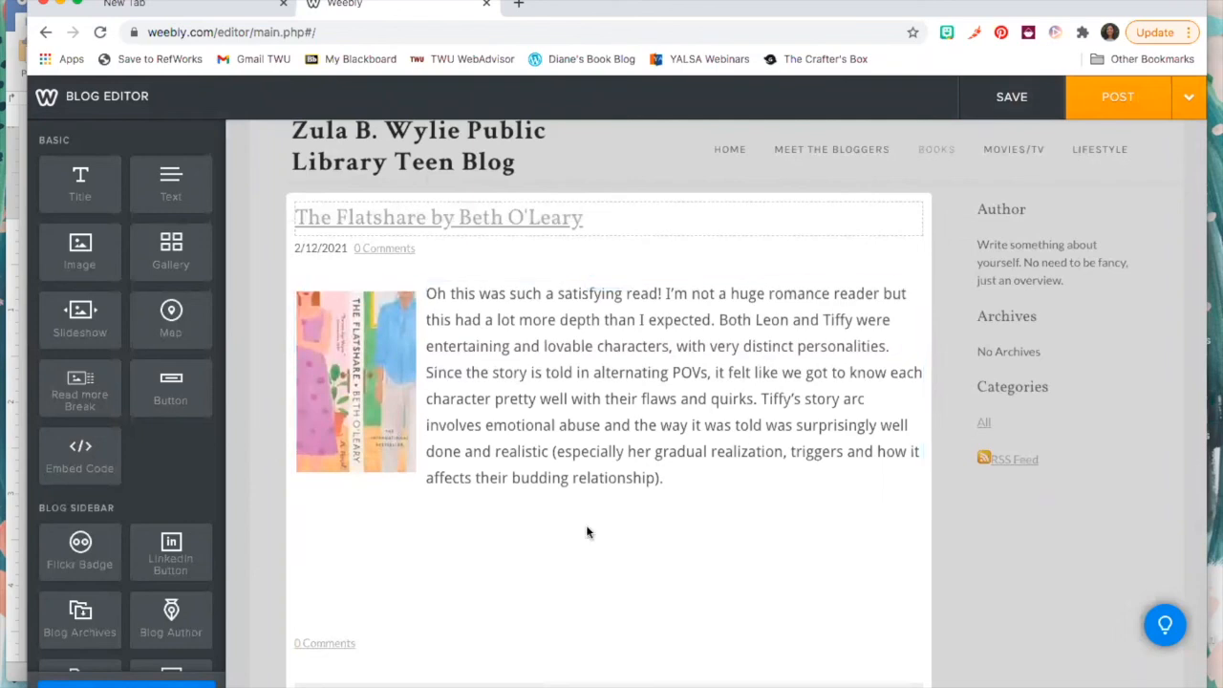
scroll(730, 470, down, 2)
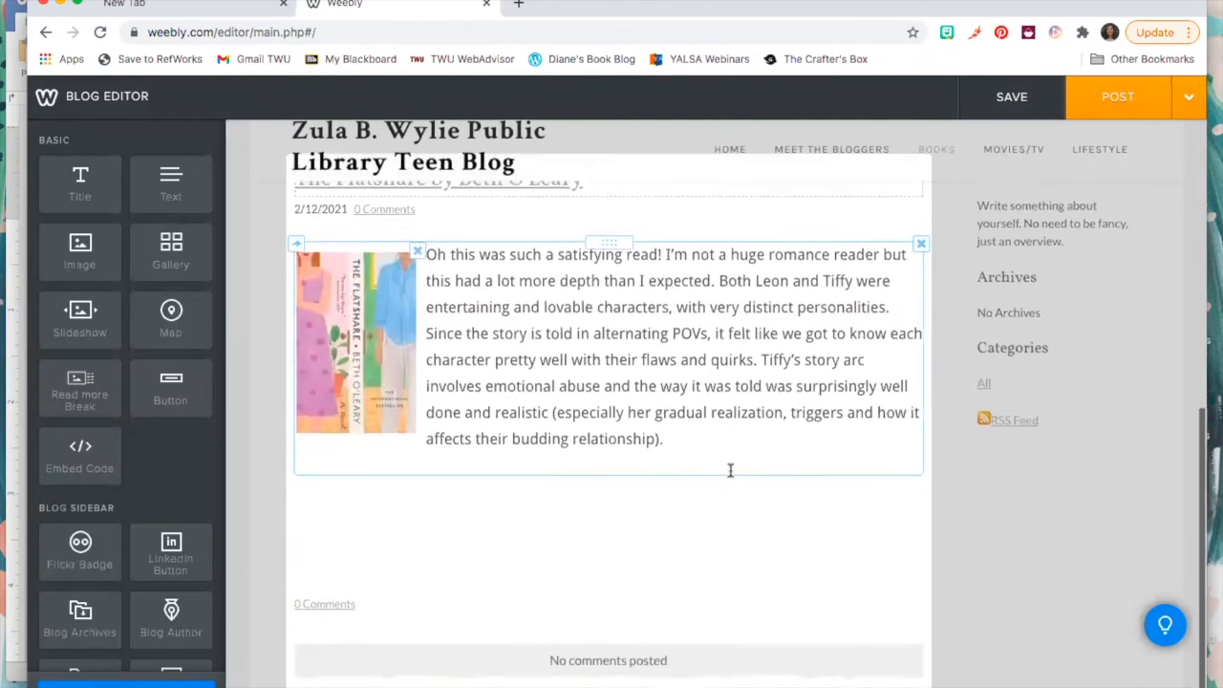
scroll(730, 470, up, 1)
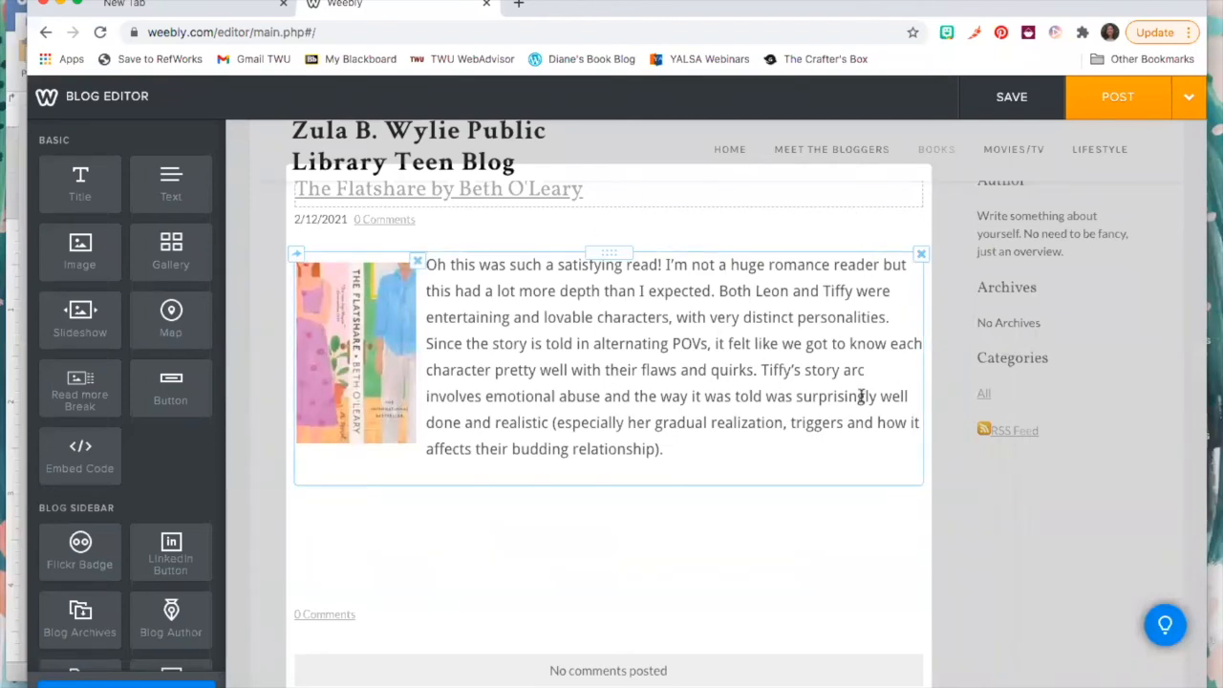
Publish the Flatshare review post, dismiss the sharing options, and view it on the Books page.
click(1129, 84)
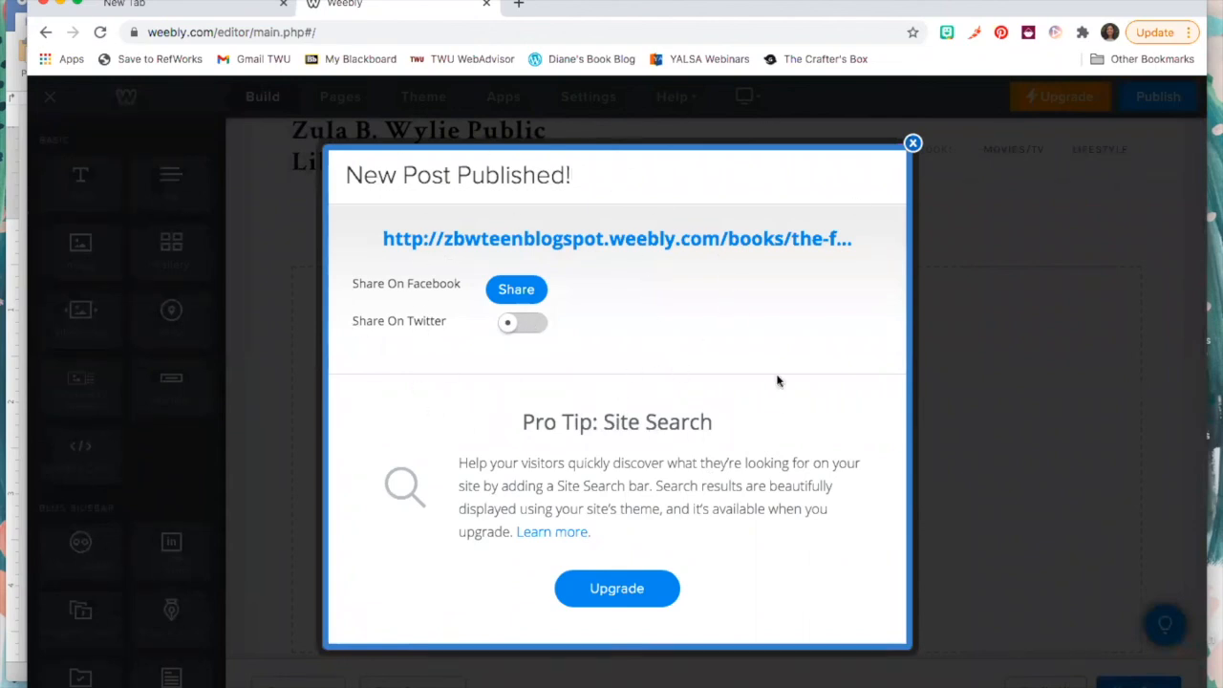
click(912, 144)
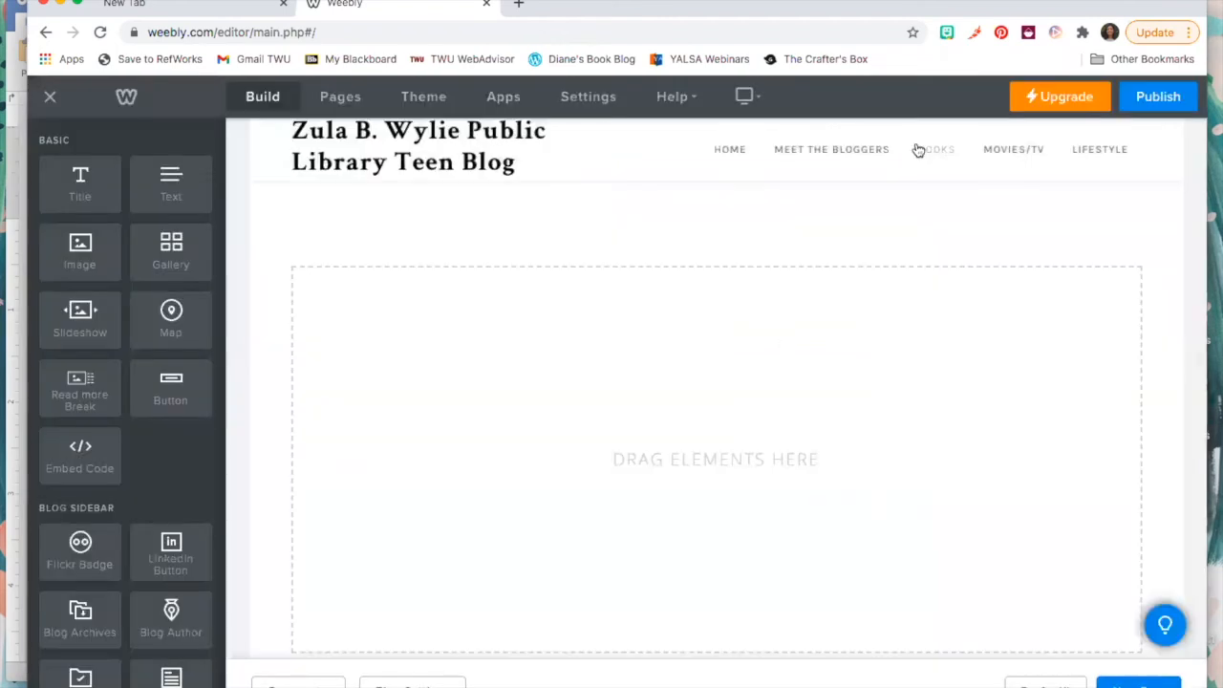
scroll(740, 483, down, 5)
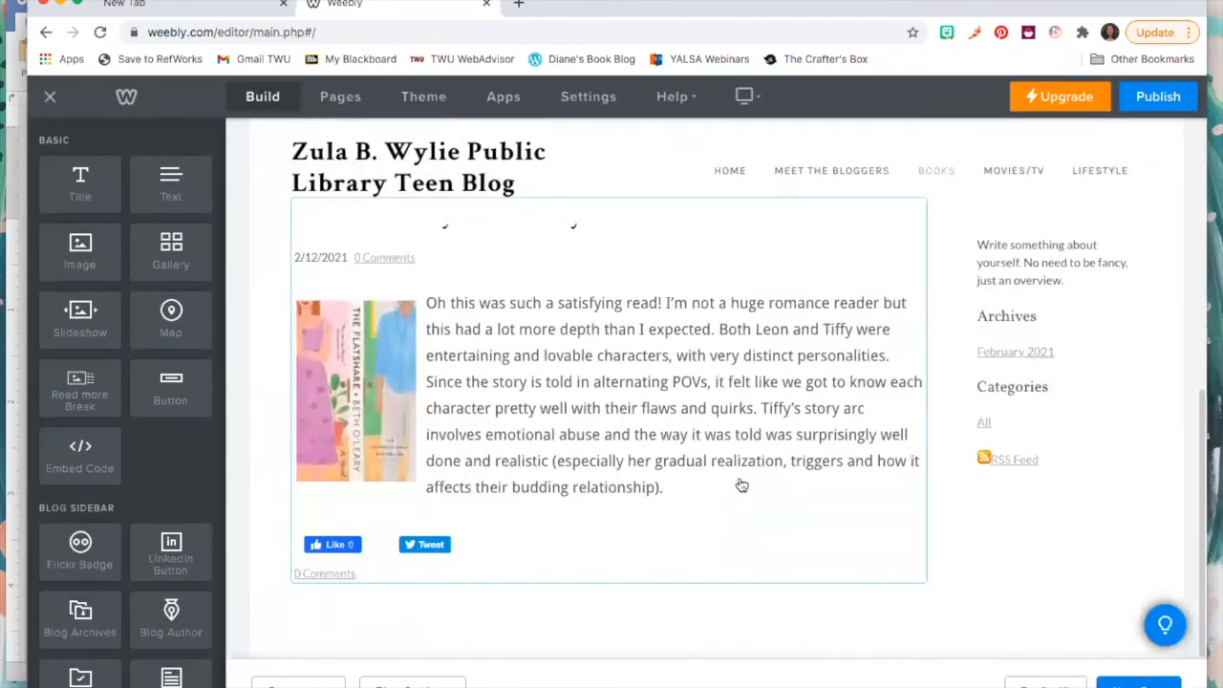
Reopen the published Flatshare post for editing, activate its review text, and close the blog editor without updating the post.
scroll(742, 485, up, 4)
scroll(741, 485, down, 4)
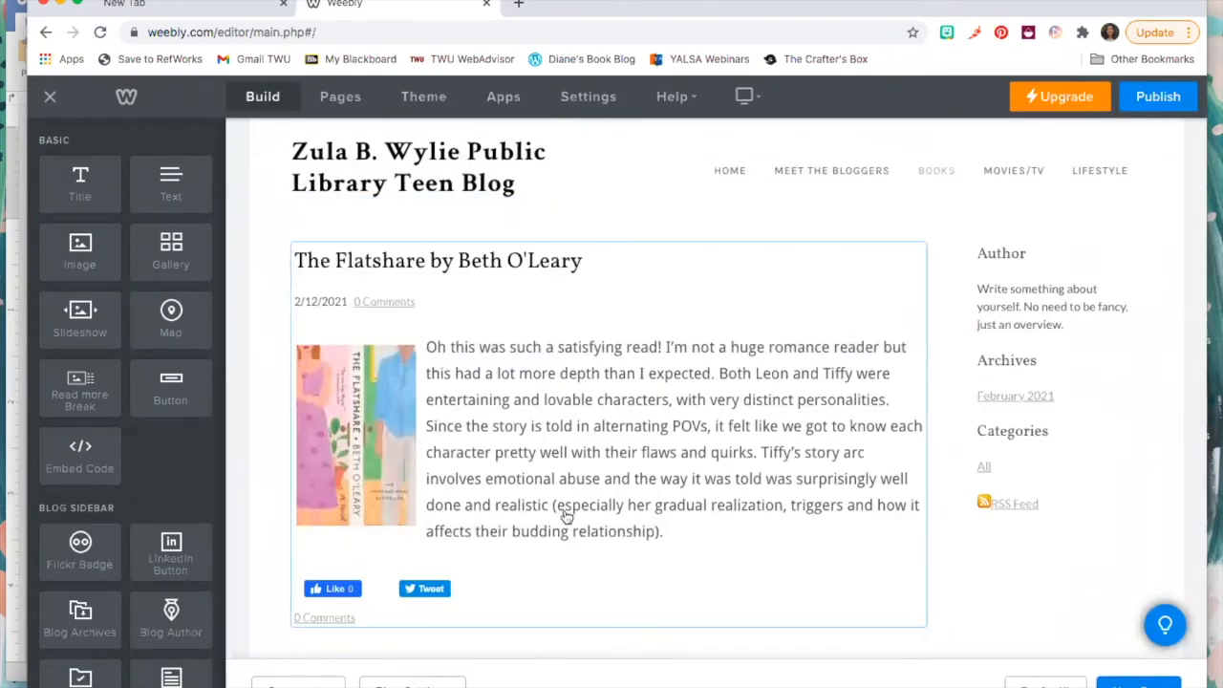
scroll(567, 511, up, 2)
scroll(567, 516, down, 2)
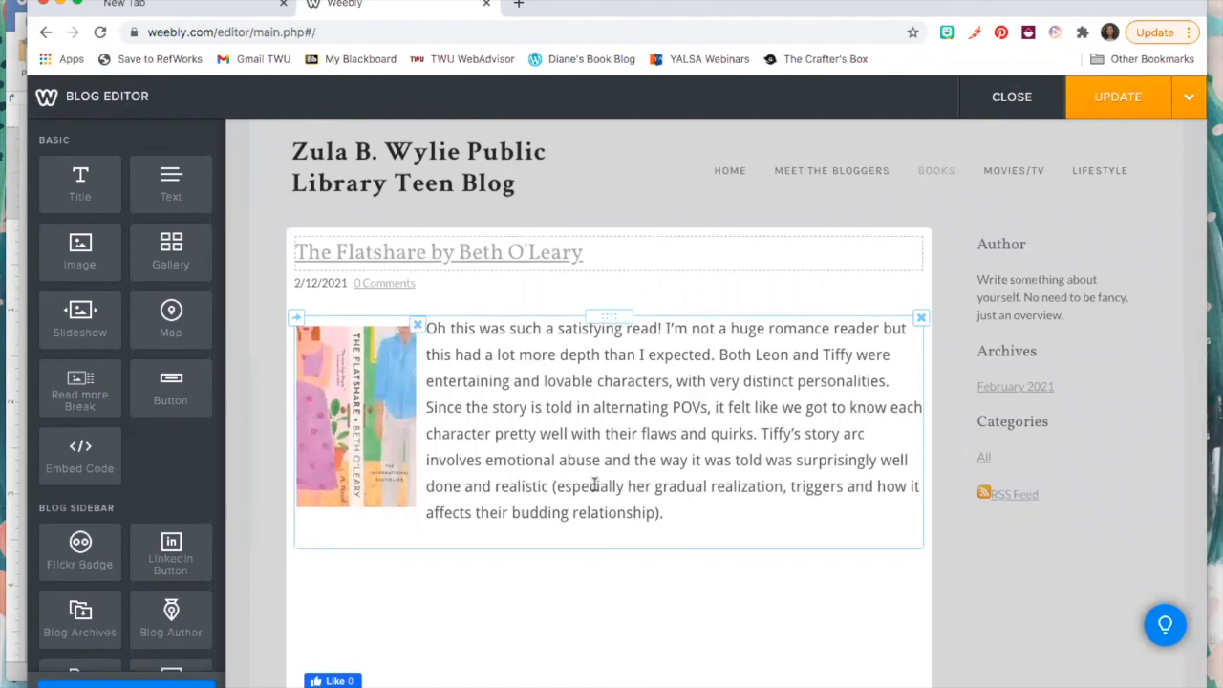
click(594, 485)
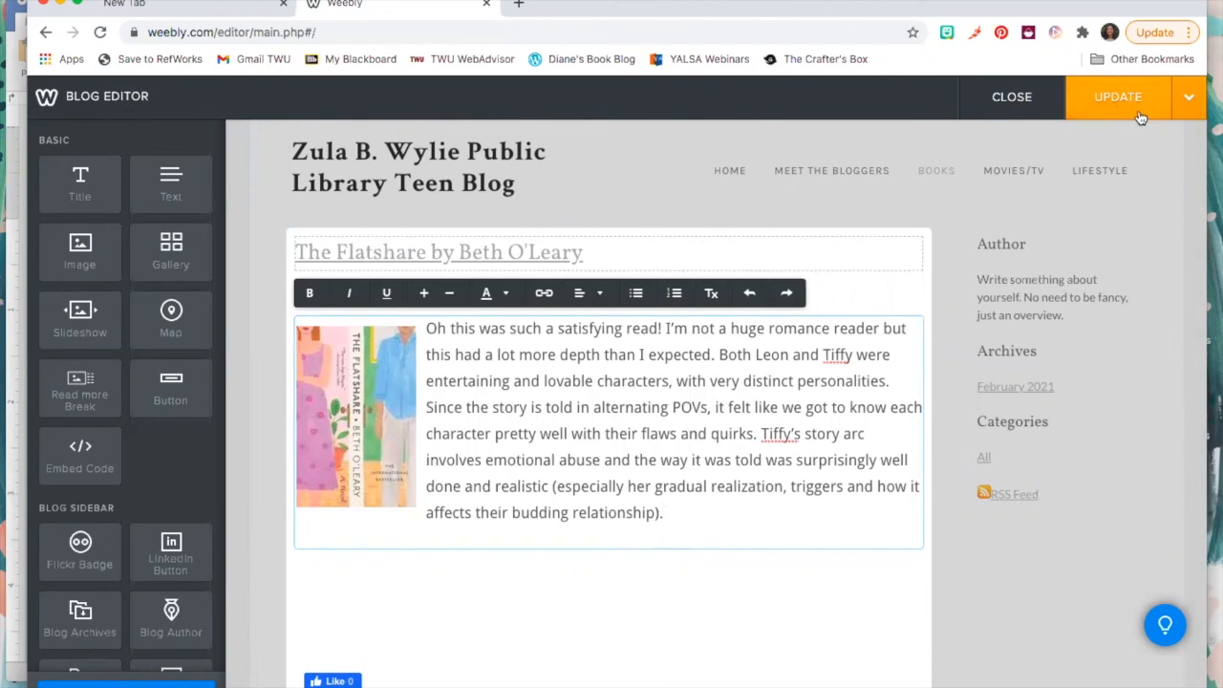
click(963, 598)
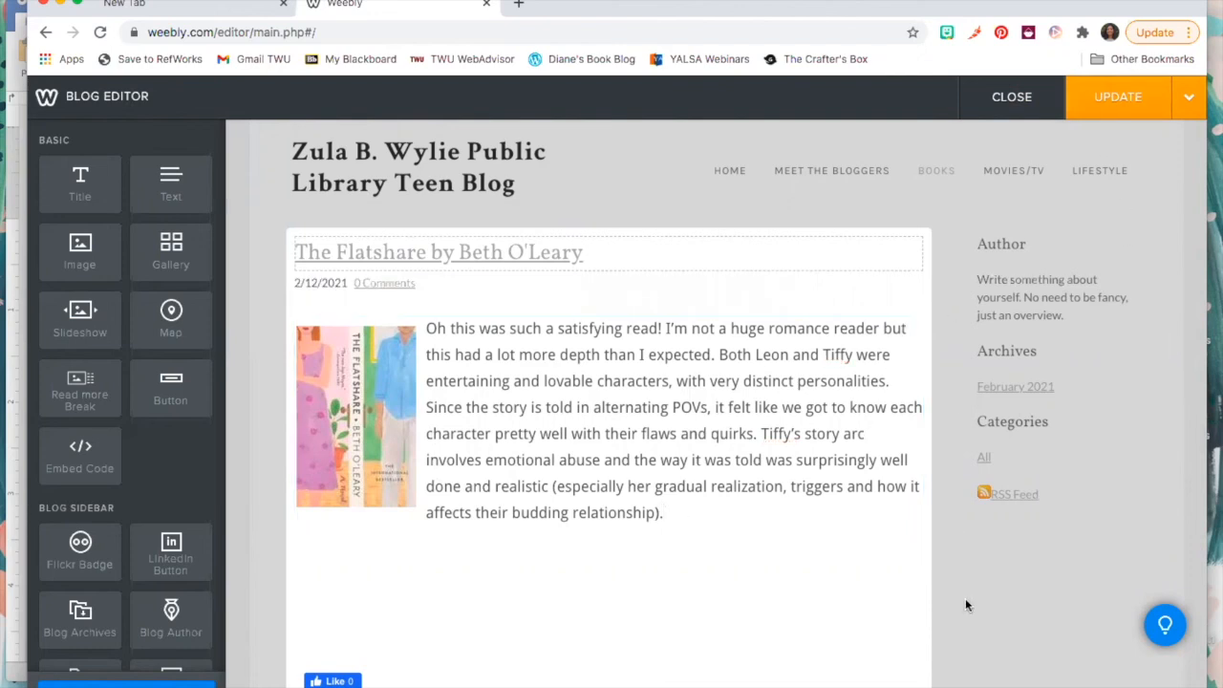
click(1011, 97)
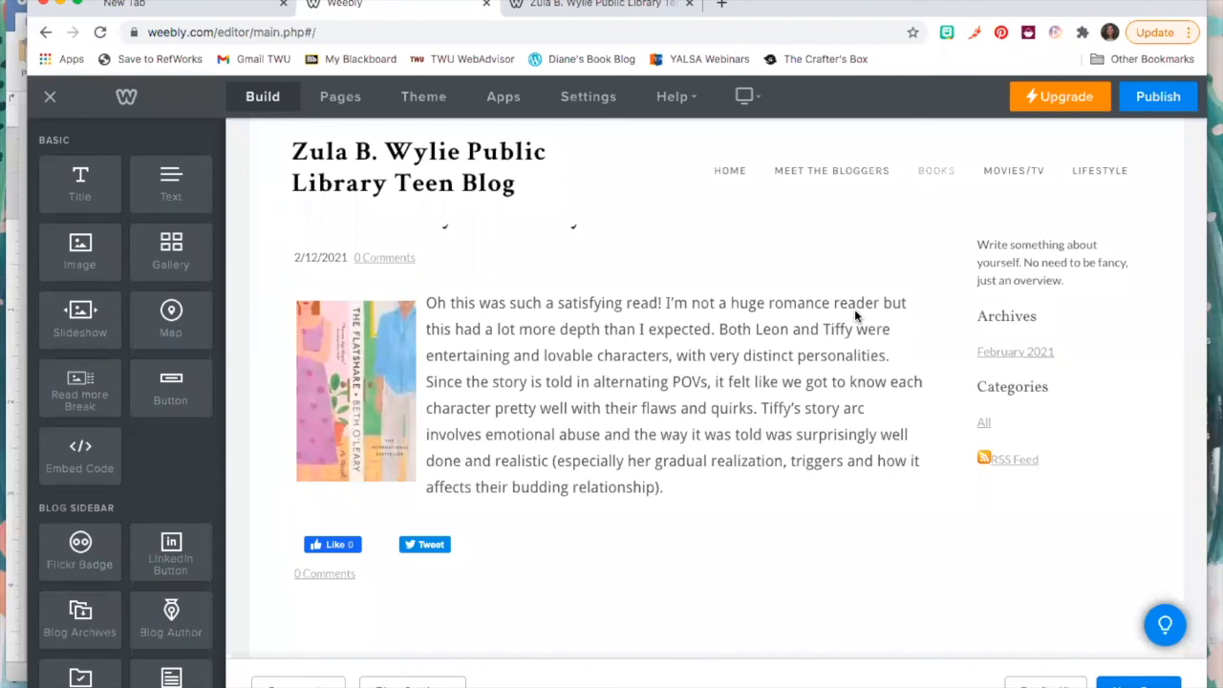
Switch to the live Zula B. Wylie Public Library Teen Blog and look over its home page.
click(549, 6)
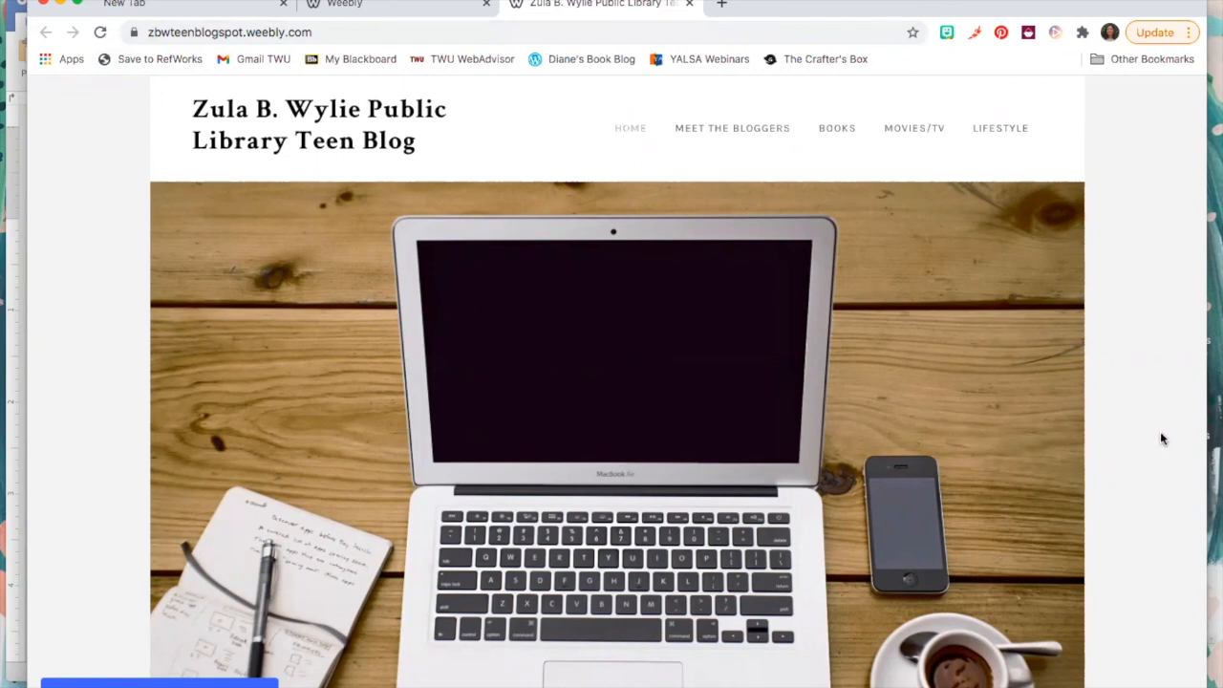
scroll(1161, 437, down, 3)
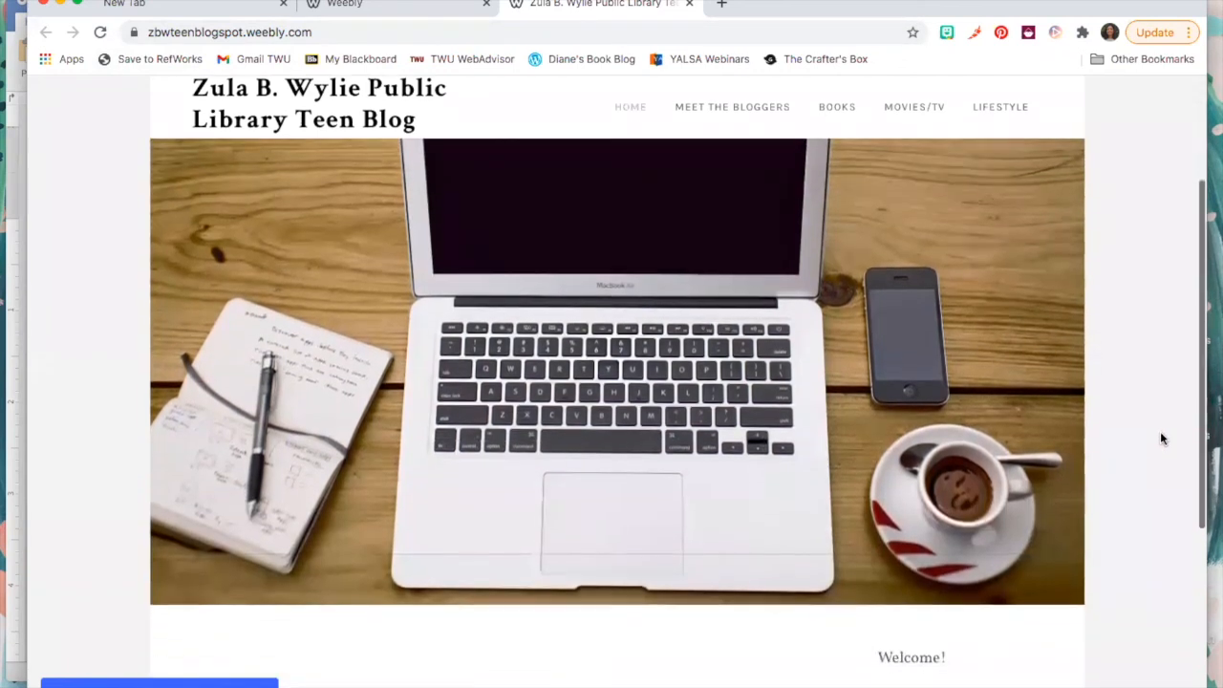
scroll(1161, 437, down, 1)
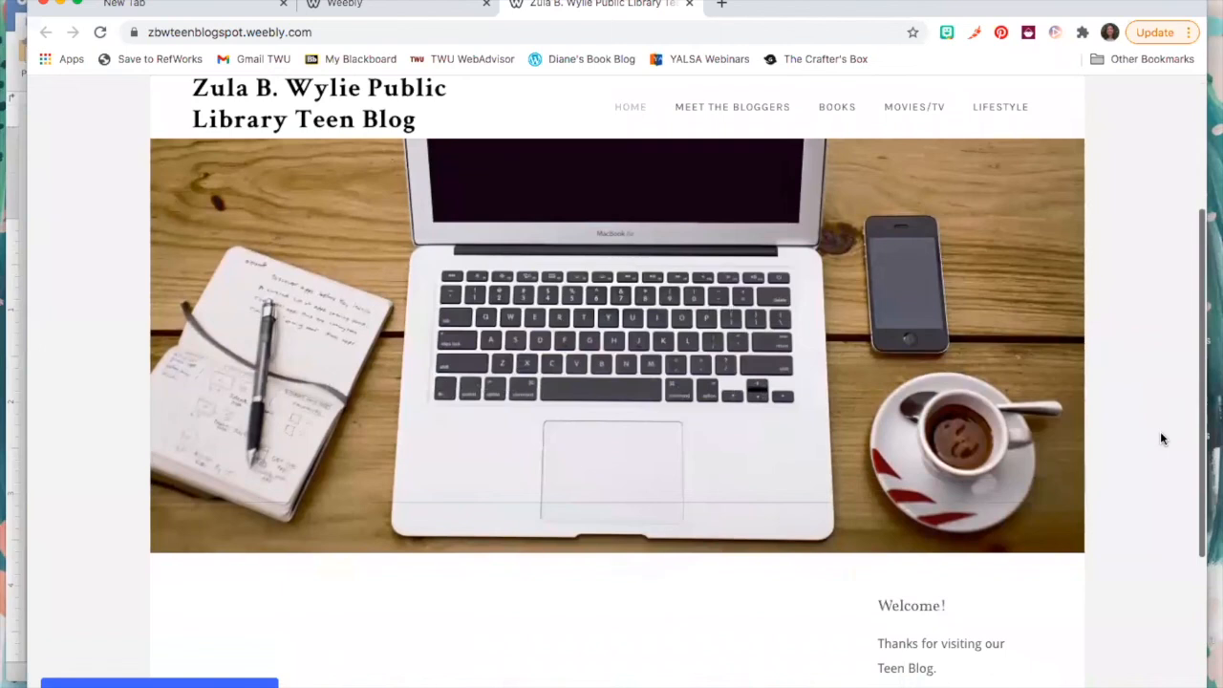
scroll(1162, 437, down, 5)
scroll(1161, 437, up, 5)
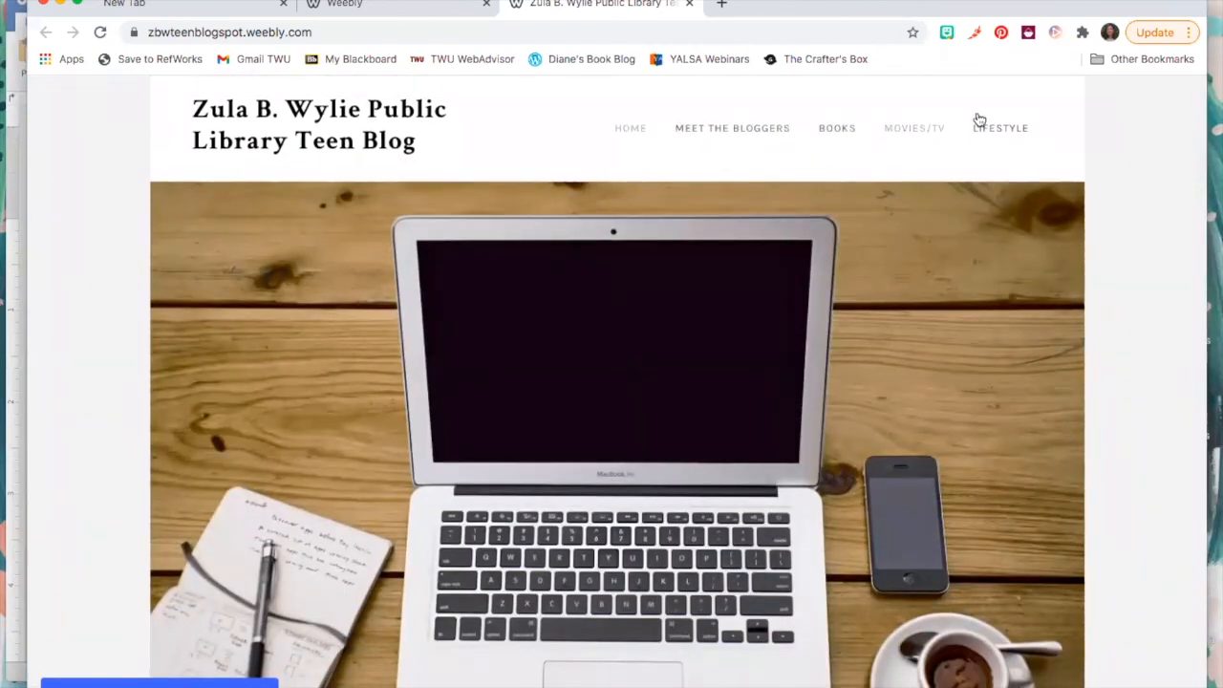
Check the Flatshare review on the live site's Books page and return to the Weebly site editor.
click(838, 128)
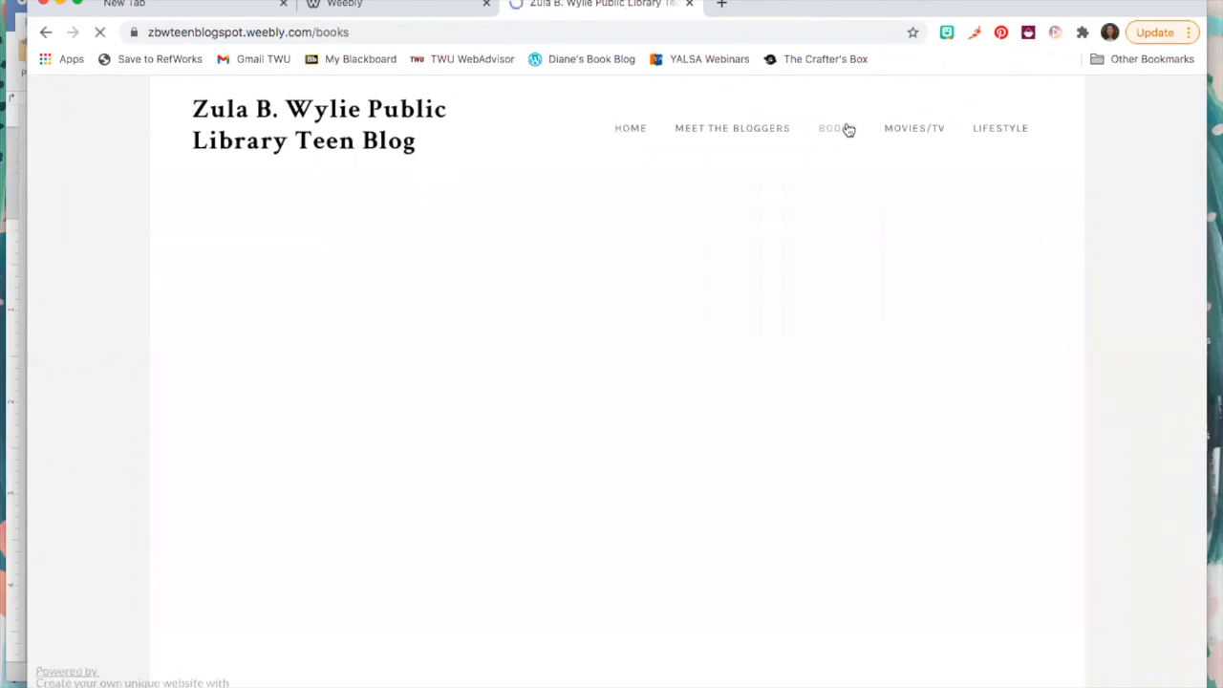
scroll(1041, 335, down, 5)
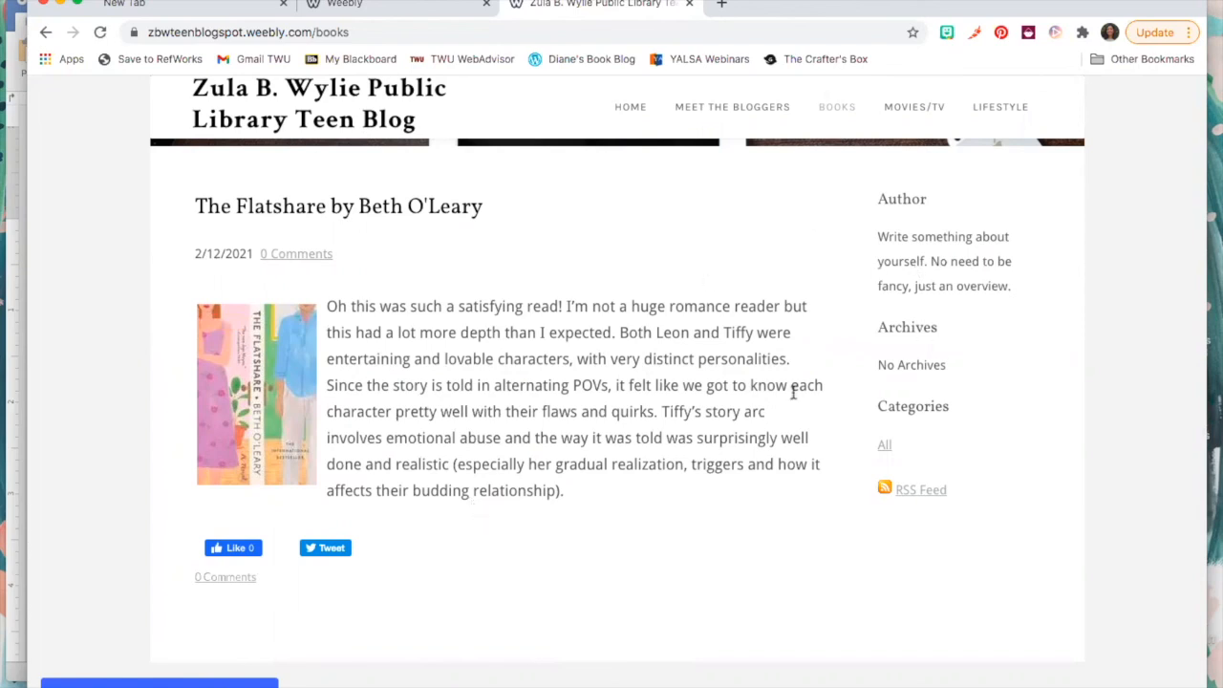
scroll(793, 392, up, 5)
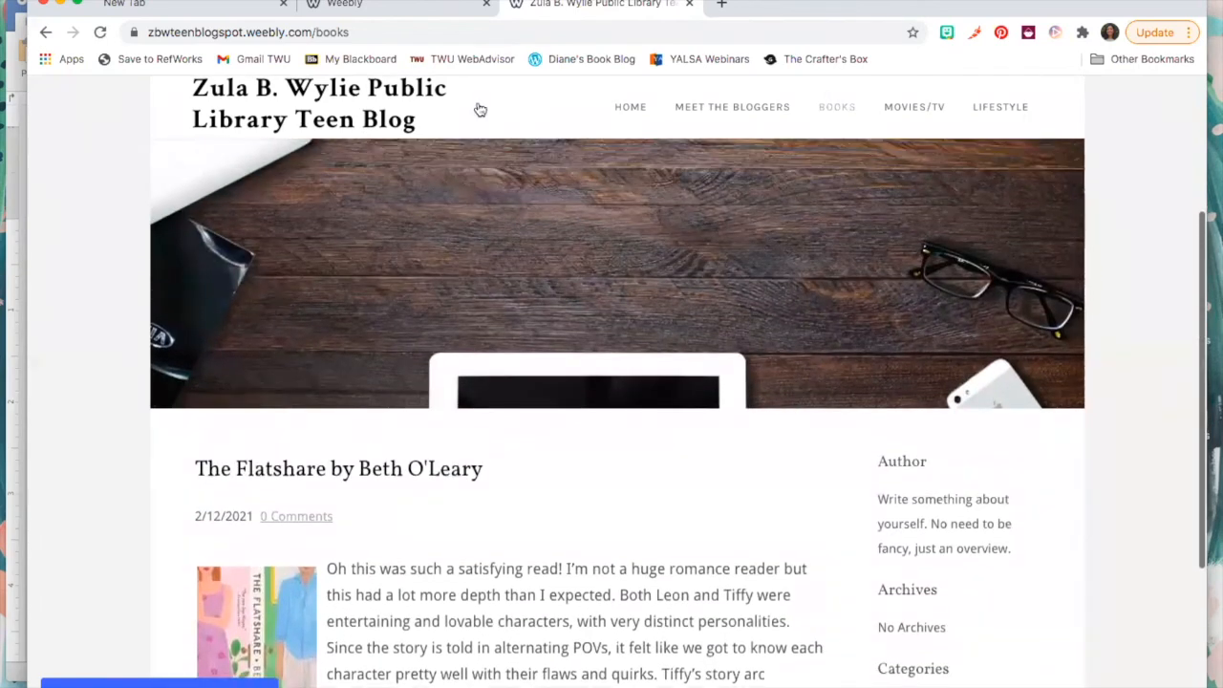
click(440, 6)
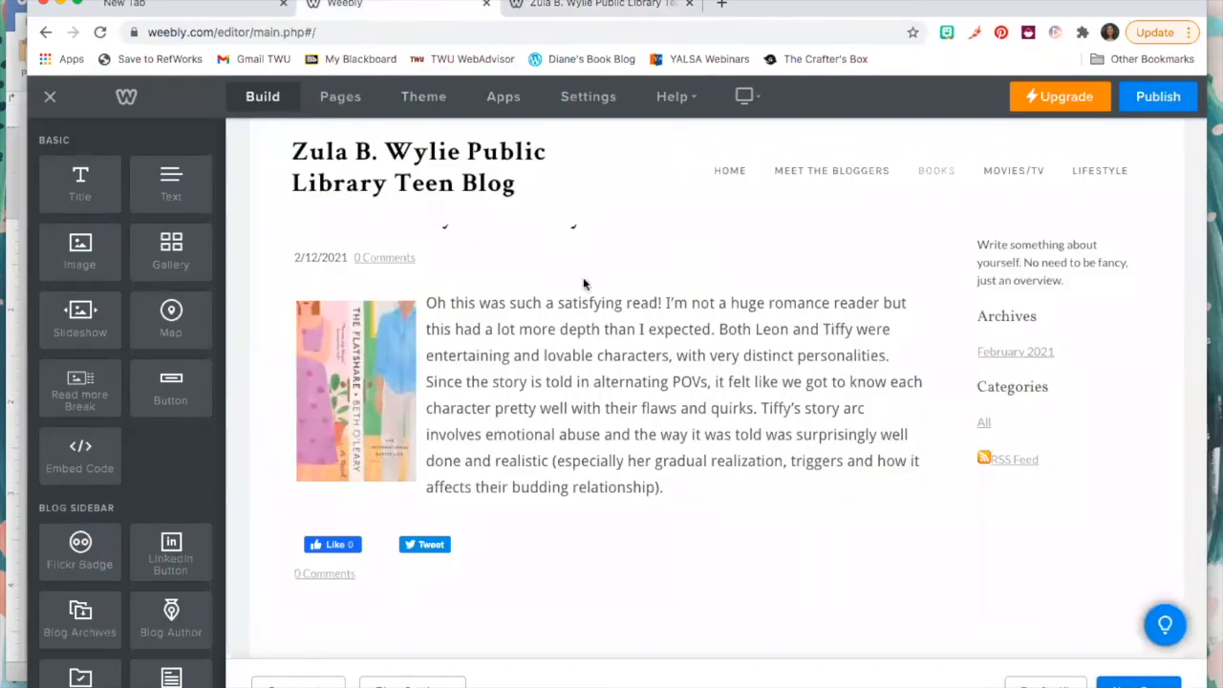